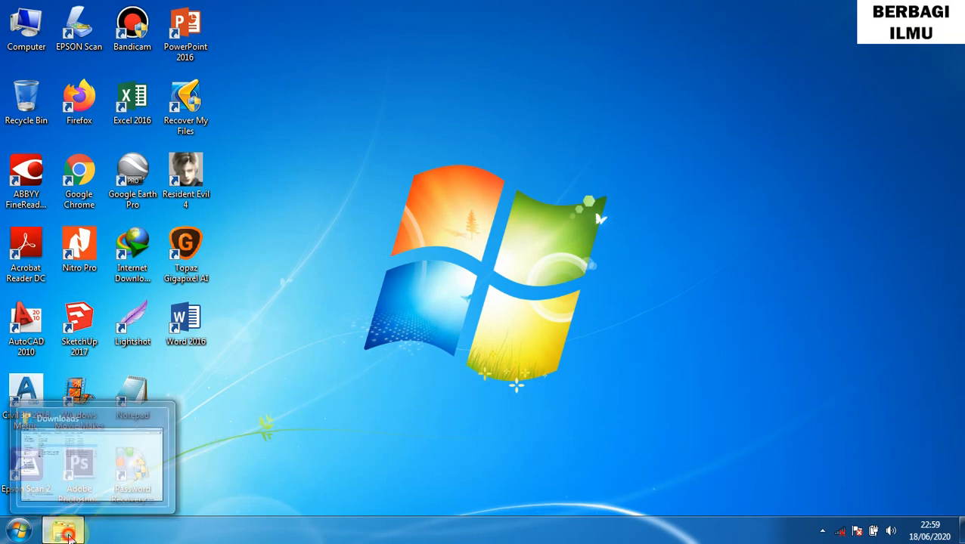
Copy the Data Jarak & Elevasi Long Section workbook from Downloads into the PCLP folder.
{"action": "left_click", "coordinate": [63, 533]}
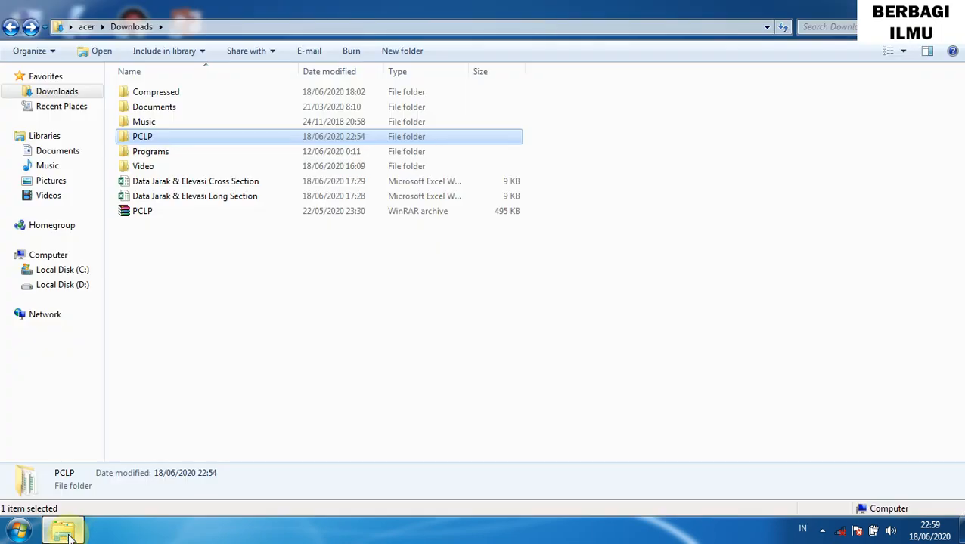
{"action": "double_click", "coordinate": [155, 138]}
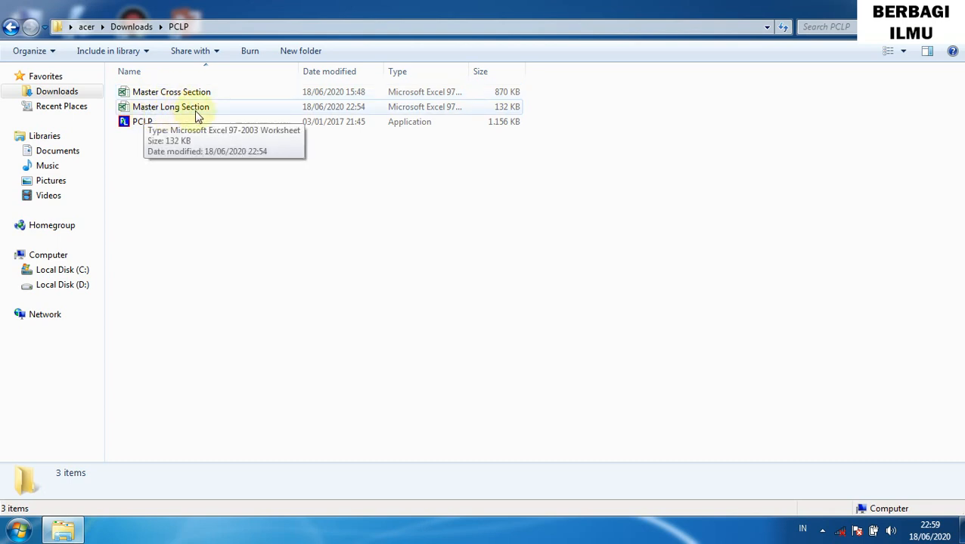
{"action": "left_click", "coordinate": [136, 130]}
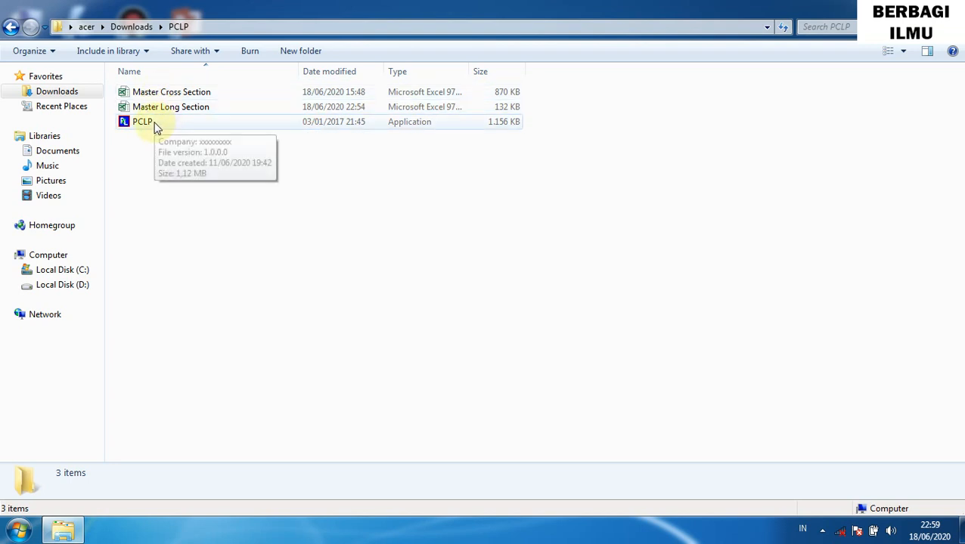
{"action": "left_click", "coordinate": [10, 30]}
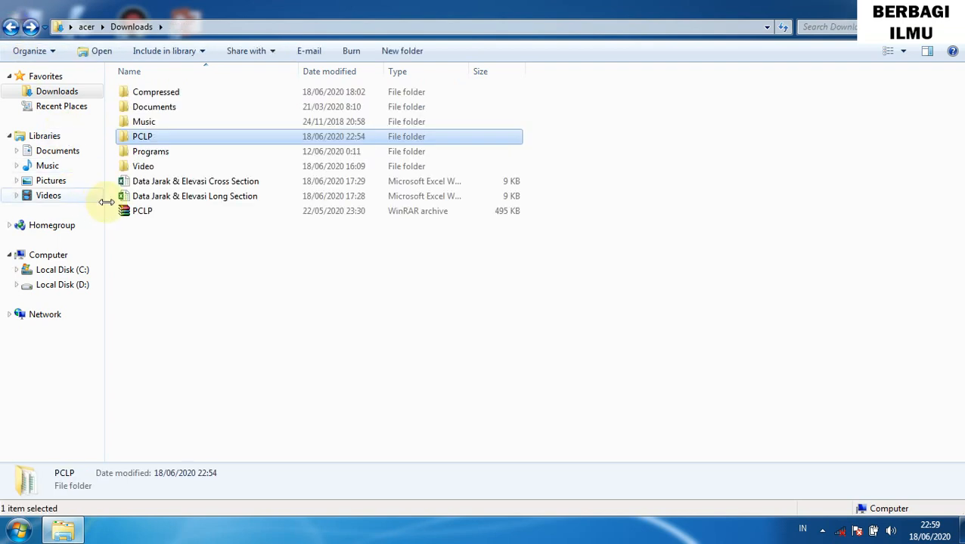
{"action": "left_click", "coordinate": [178, 198]}
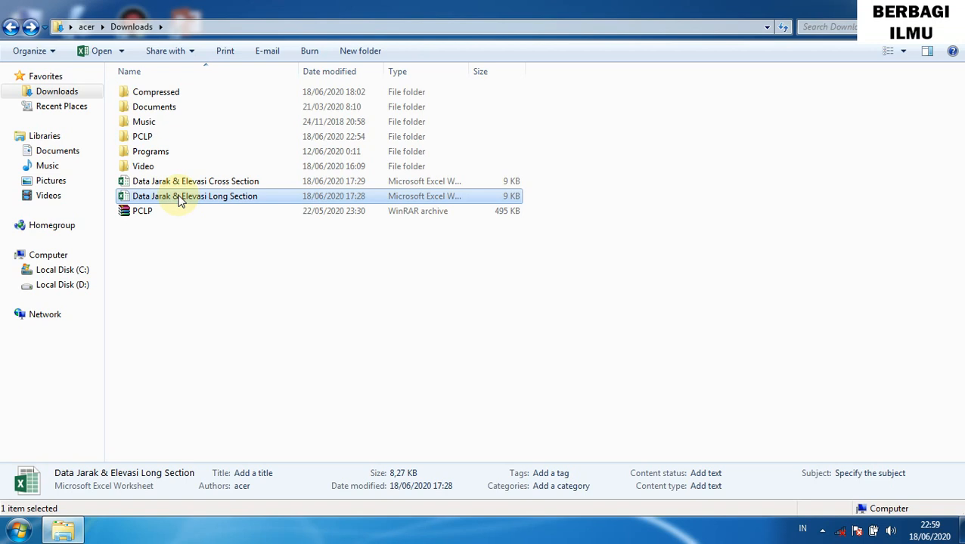
{"action": "double_click", "coordinate": [151, 140]}
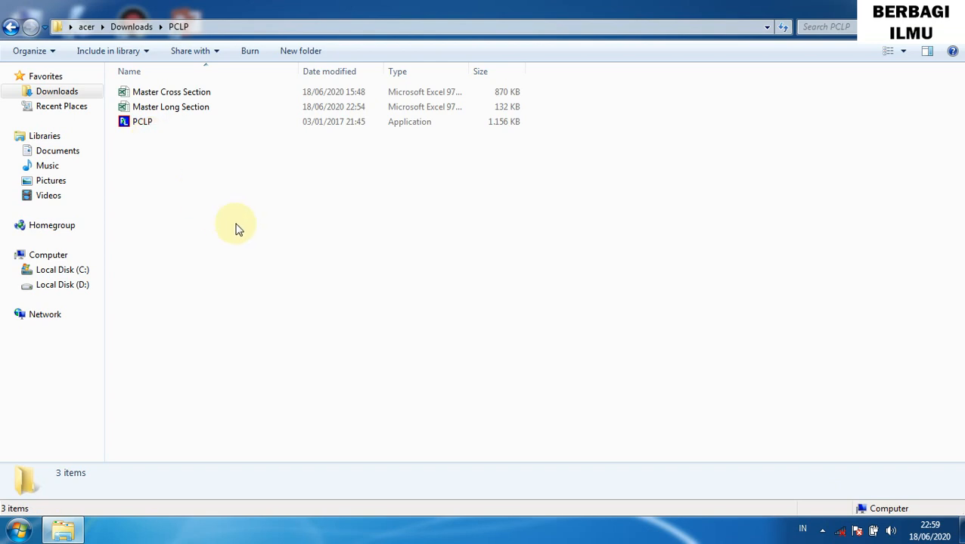
{"action": "key", "text": "ctrl+v"}
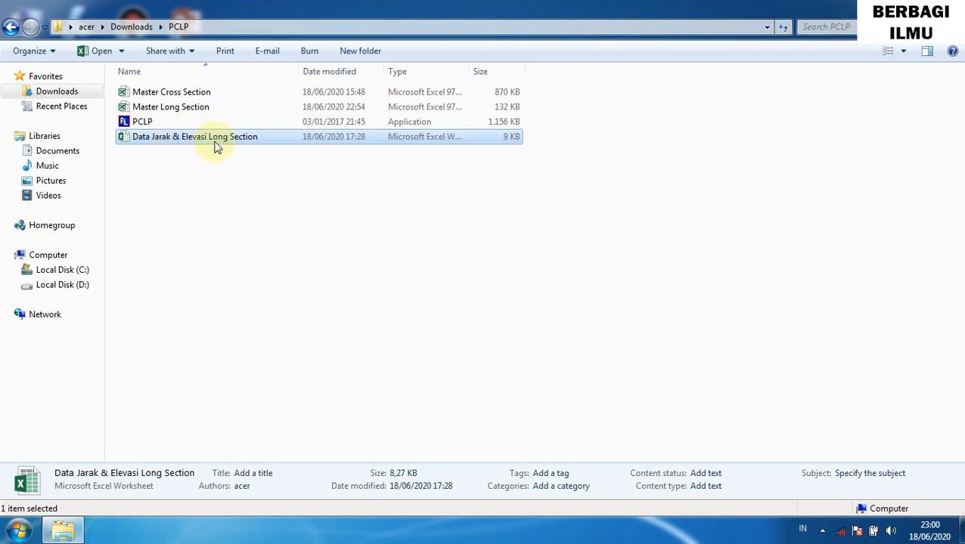
Open the Master Long Section workbook and look over its DataDesign and DataExisting sheets.
{"action": "left_click", "coordinate": [166, 110]}
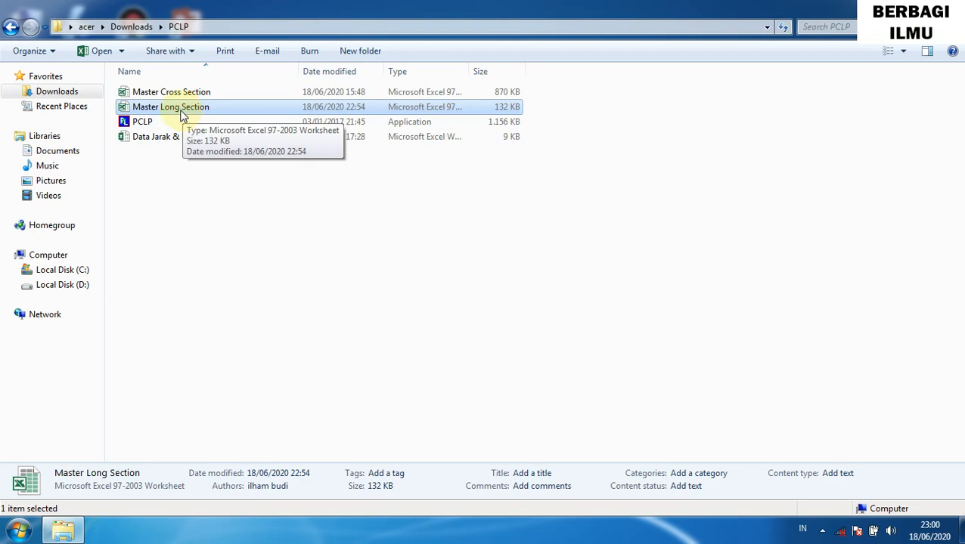
{"action": "double_click", "coordinate": [182, 114]}
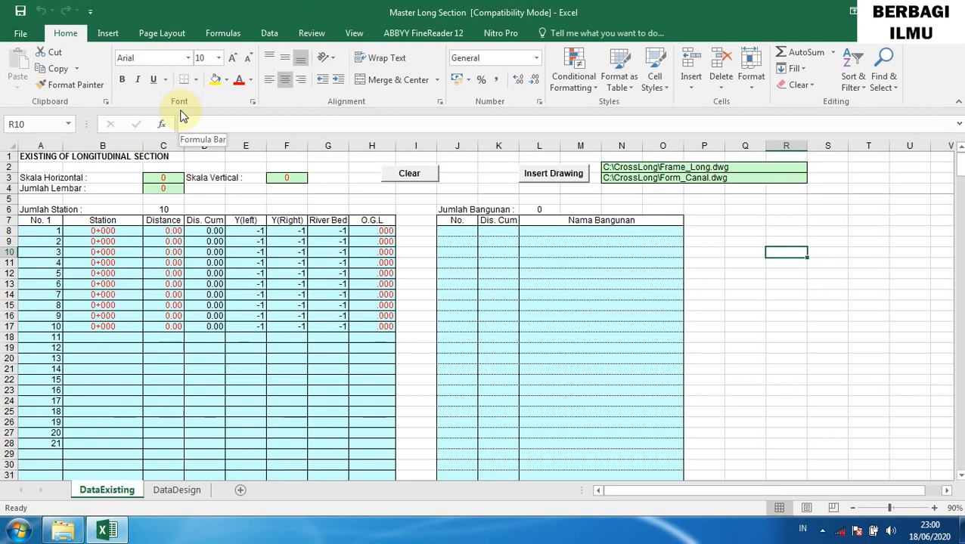
{"action": "left_click", "coordinate": [180, 495]}
{"action": "left_click", "coordinate": [121, 493]}
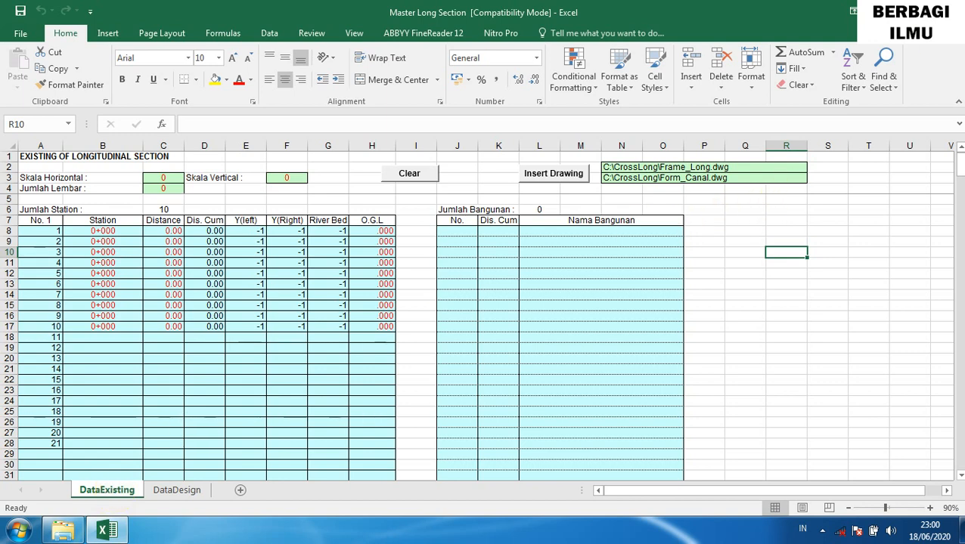
Open the Data Jarak & Elevasi Long Section workbook from the PCLP folder and enlarge its view to 120%.
{"action": "left_click", "coordinate": [885, 11]}
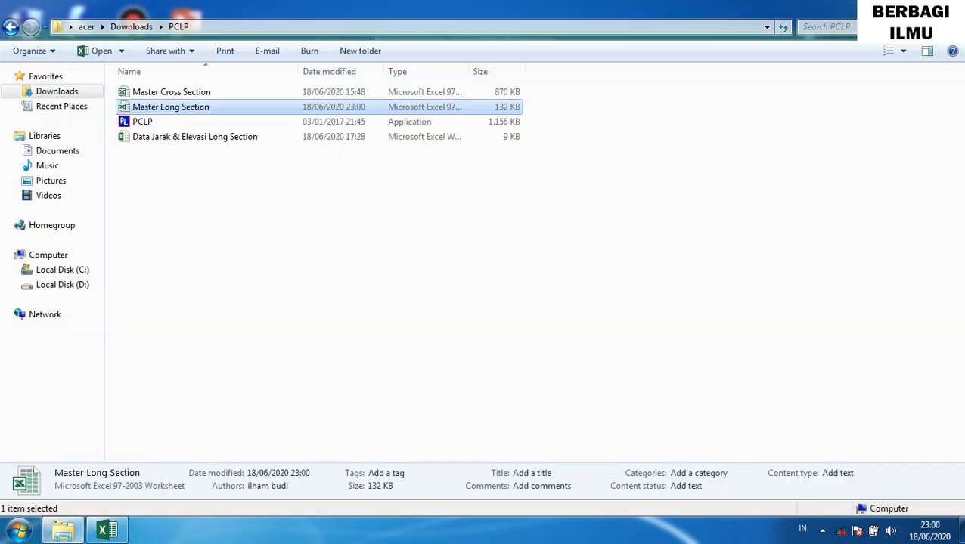
{"action": "double_click", "coordinate": [173, 137]}
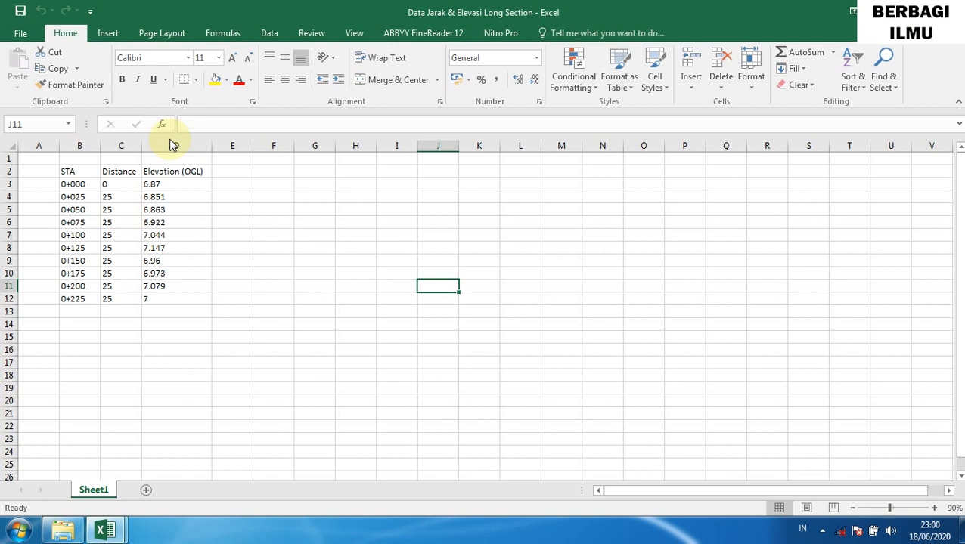
{"action": "left_click", "coordinate": [935, 509]}
{"action": "left_click", "coordinate": [935, 510]}
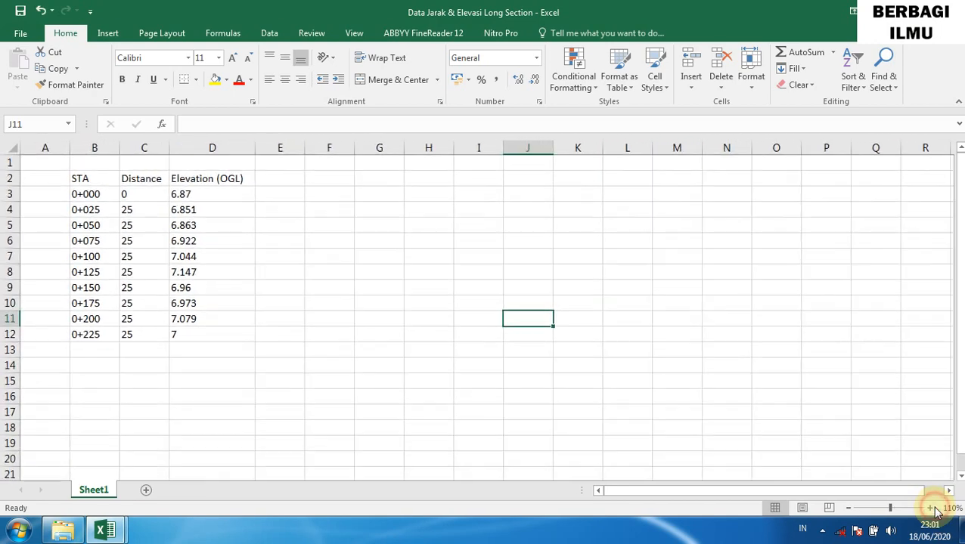
{"action": "left_click", "coordinate": [935, 509]}
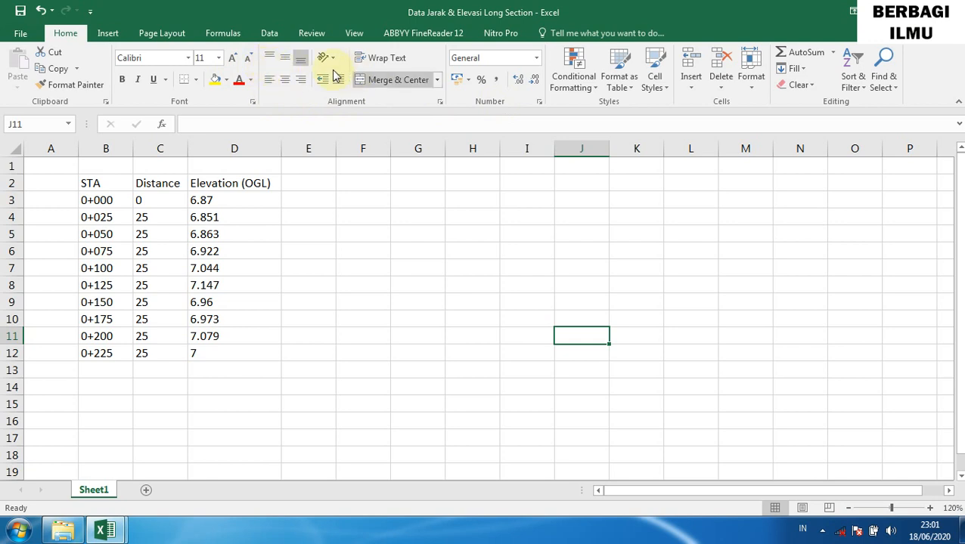
Arrange the two open workbooks side by side with the Tiled option.
{"action": "left_click", "coordinate": [356, 34]}
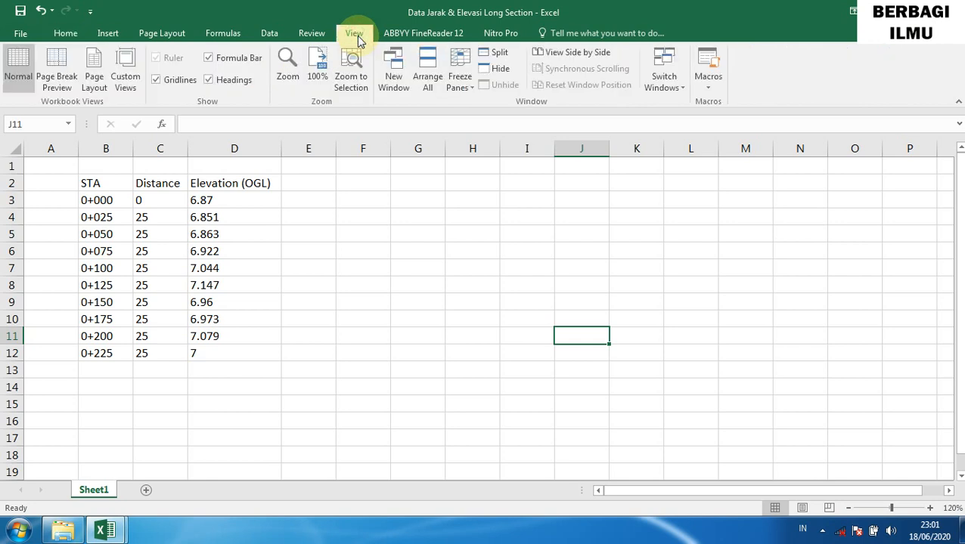
{"action": "left_click", "coordinate": [427, 82]}
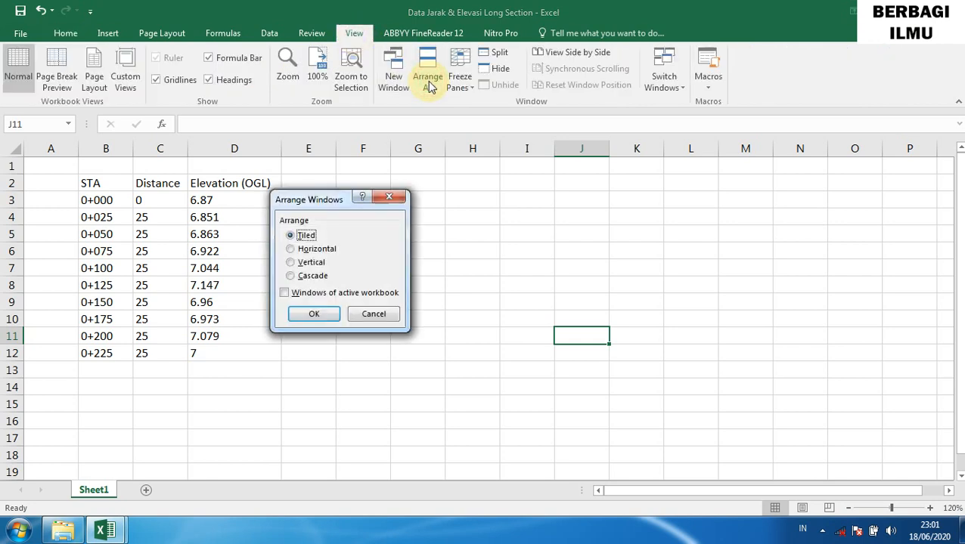
{"action": "left_click", "coordinate": [315, 314]}
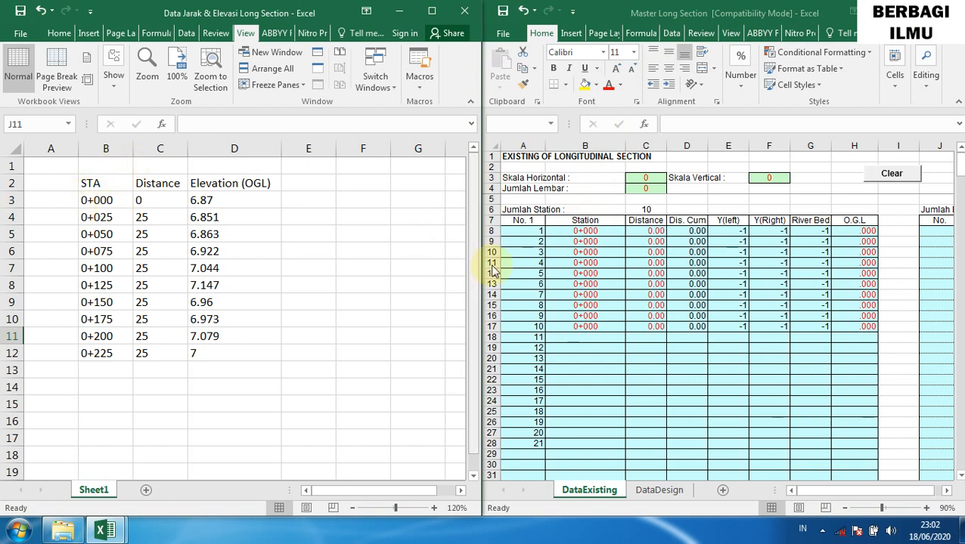
Copy the STA entries B3:B12 into the Station column of DataExisting from B8, pasting values only.
{"action": "left_click", "coordinate": [99, 201]}
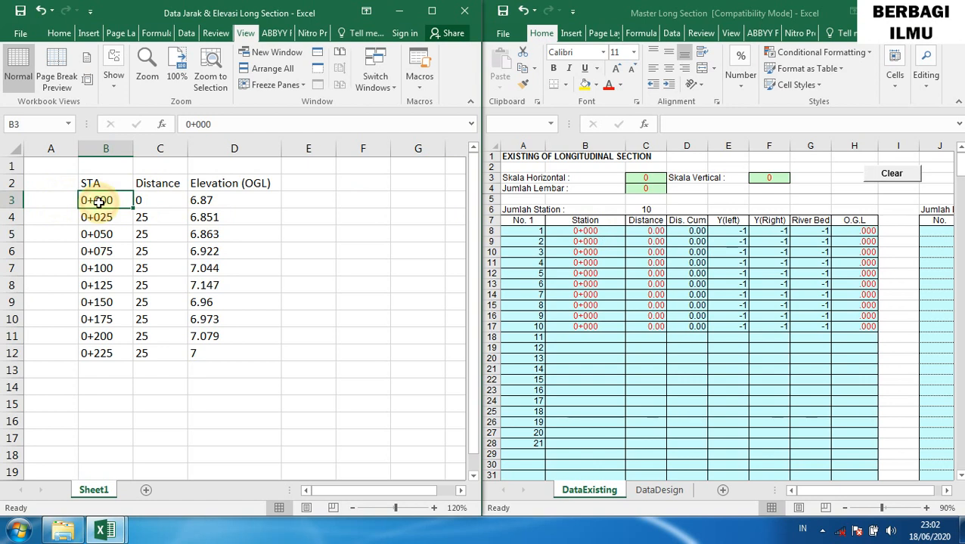
{"action": "left_click_drag", "start_coordinate": [98, 201], "coordinate": [102, 353]}
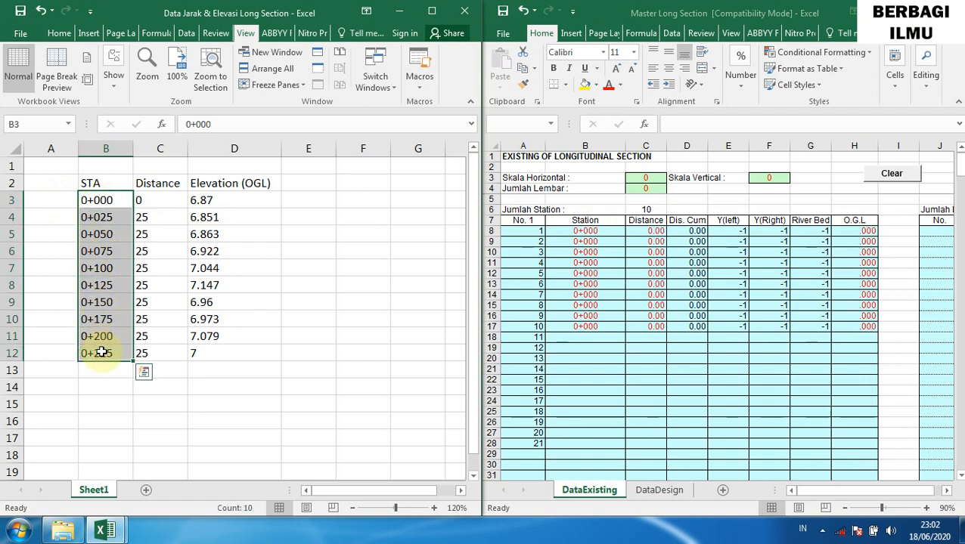
{"action": "key", "text": "ctrl+c"}
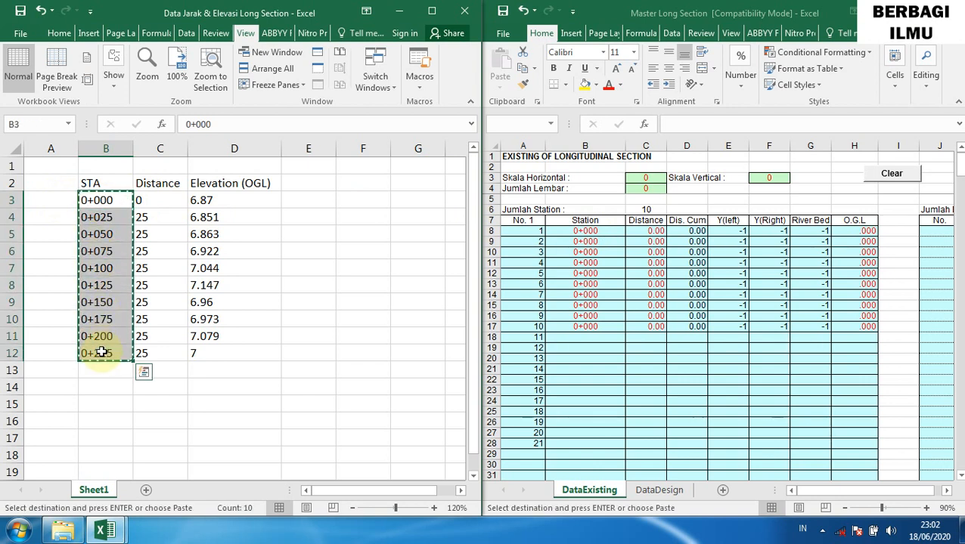
{"action": "left_click", "coordinate": [582, 231]}
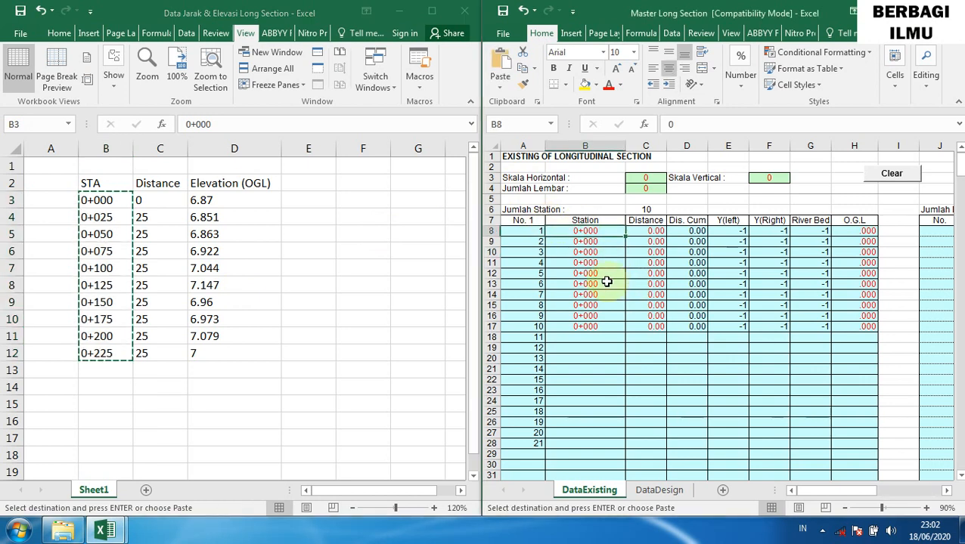
{"action": "key", "text": "ctrl+v"}
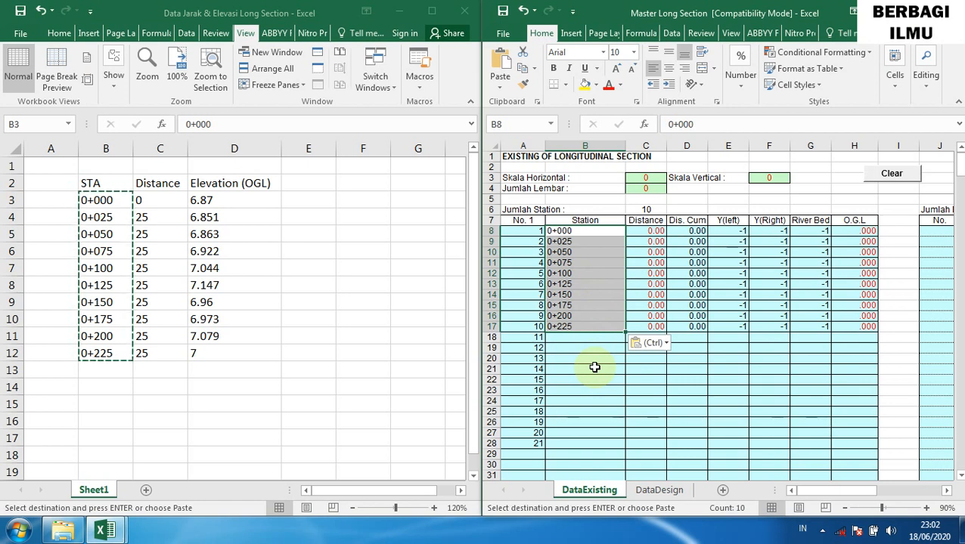
{"action": "key", "text": "ctrl+z"}
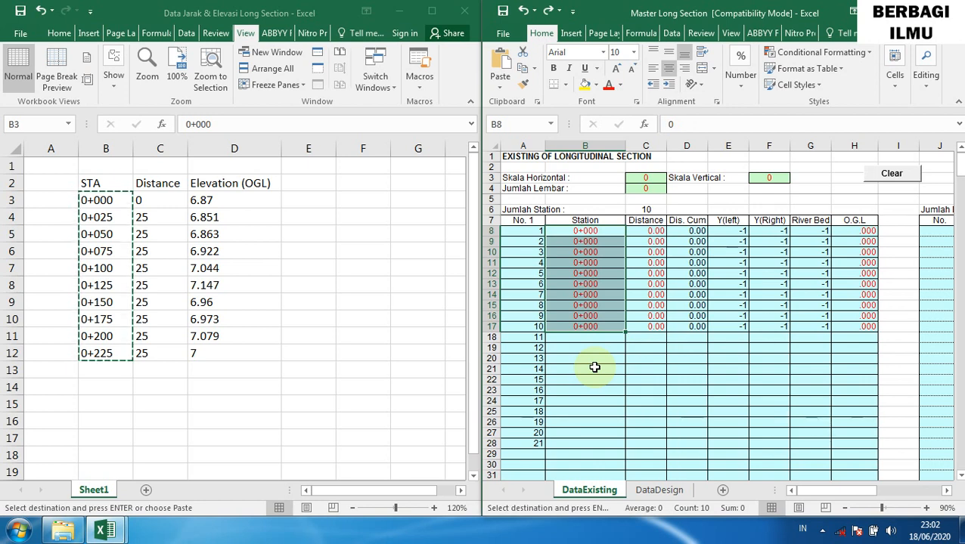
{"action": "key", "text": "ctrl+alt+v"}
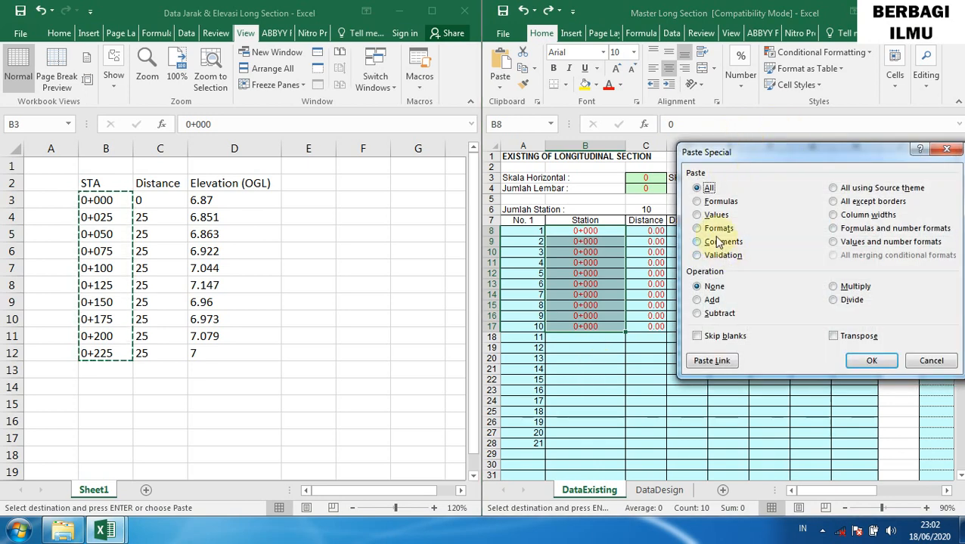
{"action": "left_click", "coordinate": [697, 216]}
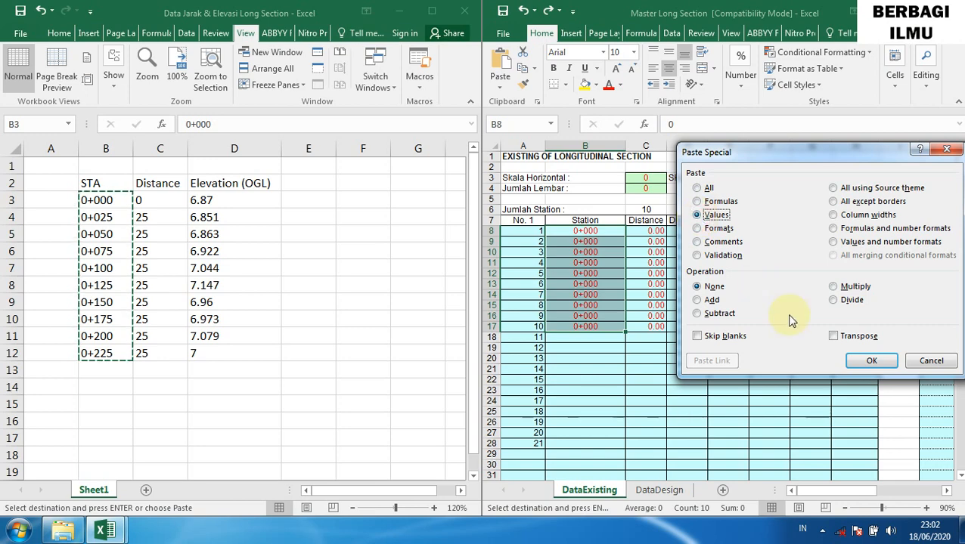
{"action": "left_click", "coordinate": [866, 359]}
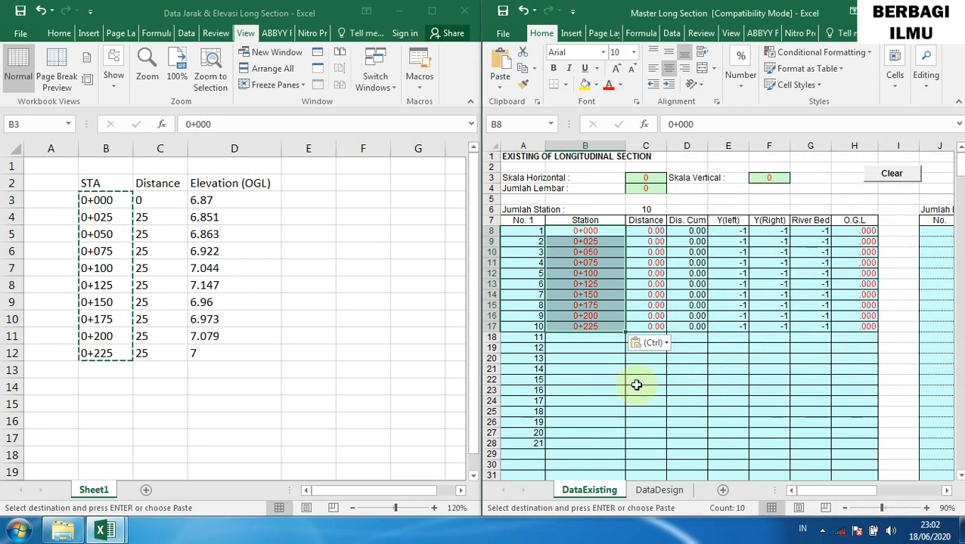
{"action": "left_click", "coordinate": [597, 367]}
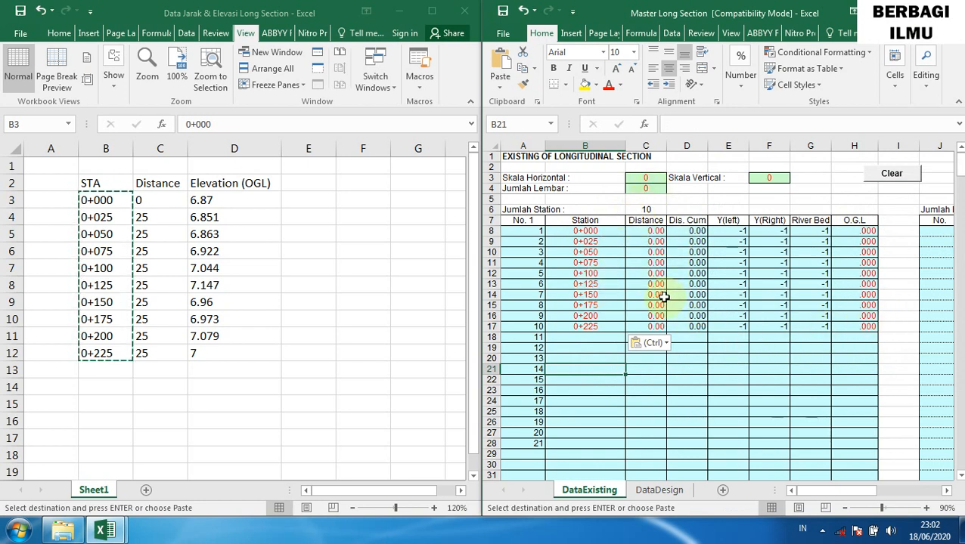
Copy the distances C3:C12 into the Distance column of DataExisting from C8 as values only, and check the Dis. Cum formula in D8.
{"action": "left_click", "coordinate": [652, 235]}
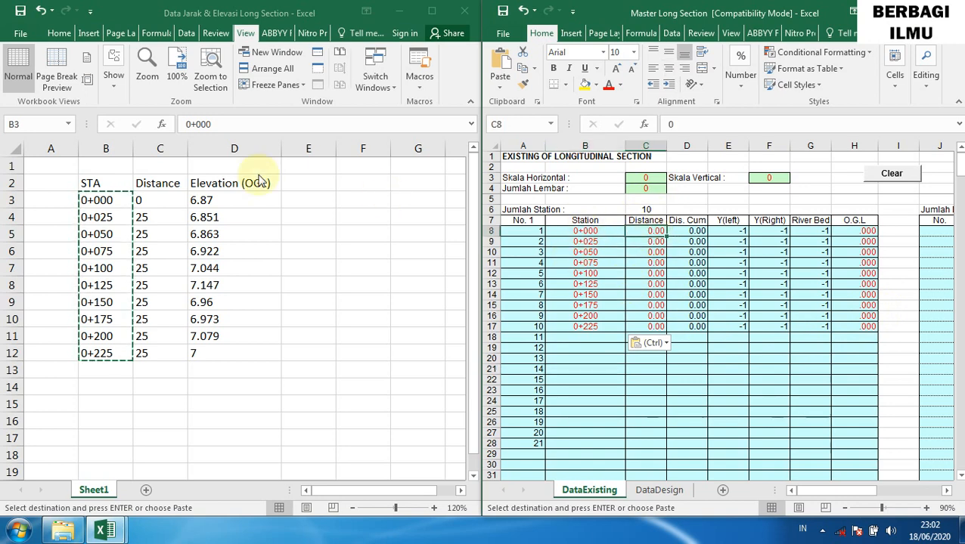
{"action": "left_click", "coordinate": [152, 195]}
{"action": "left_click_drag", "start_coordinate": [151, 195], "coordinate": [162, 350]}
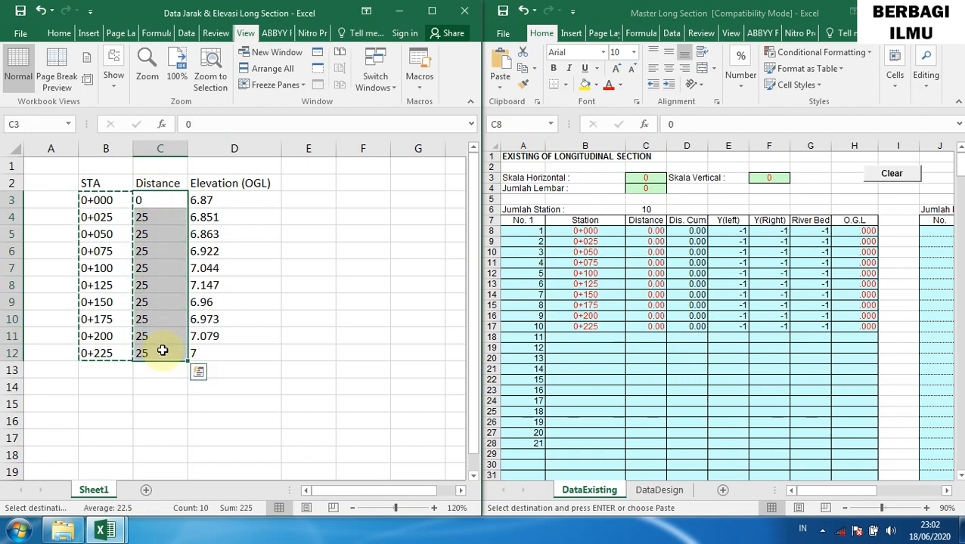
{"action": "key", "text": "ctrl+c"}
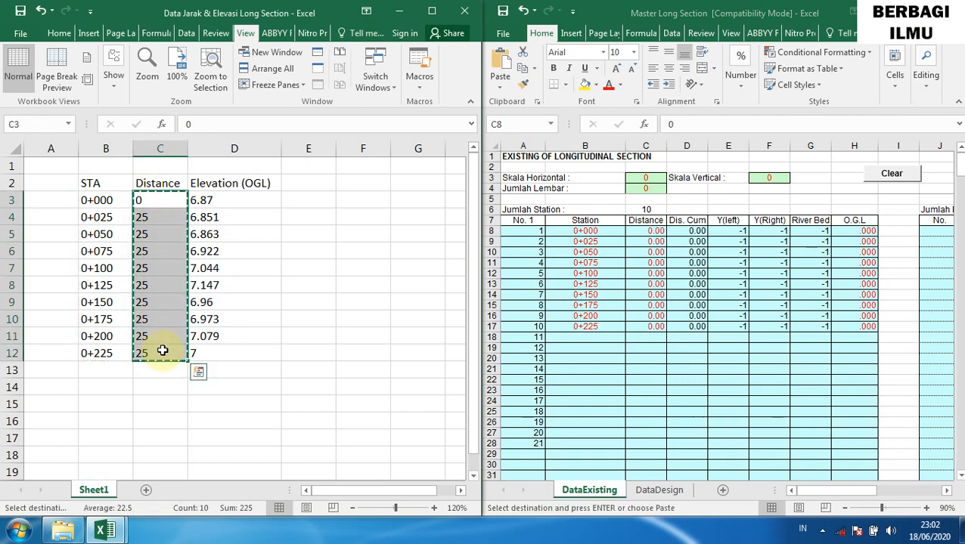
{"action": "left_click", "coordinate": [641, 231]}
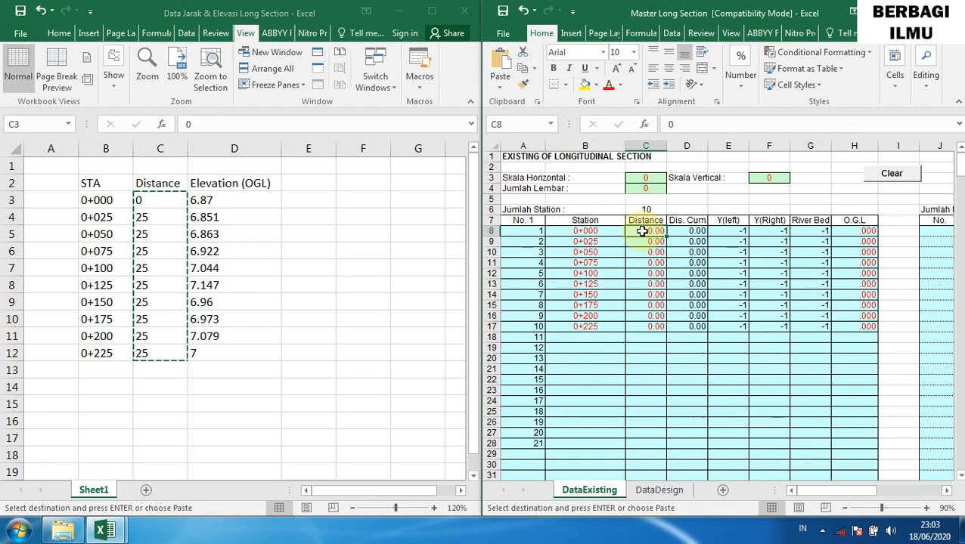
{"action": "key", "text": "ctrl+alt+v"}
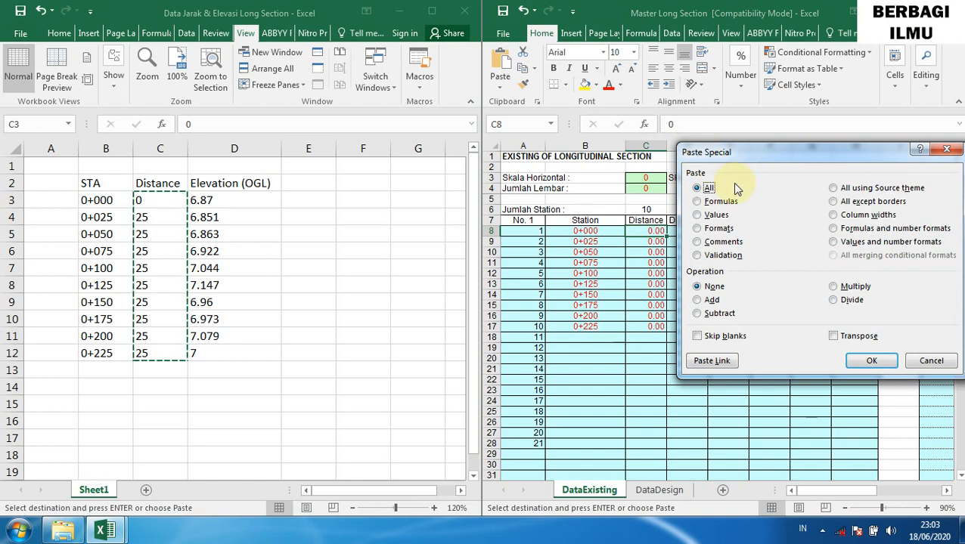
{"action": "left_click", "coordinate": [713, 215]}
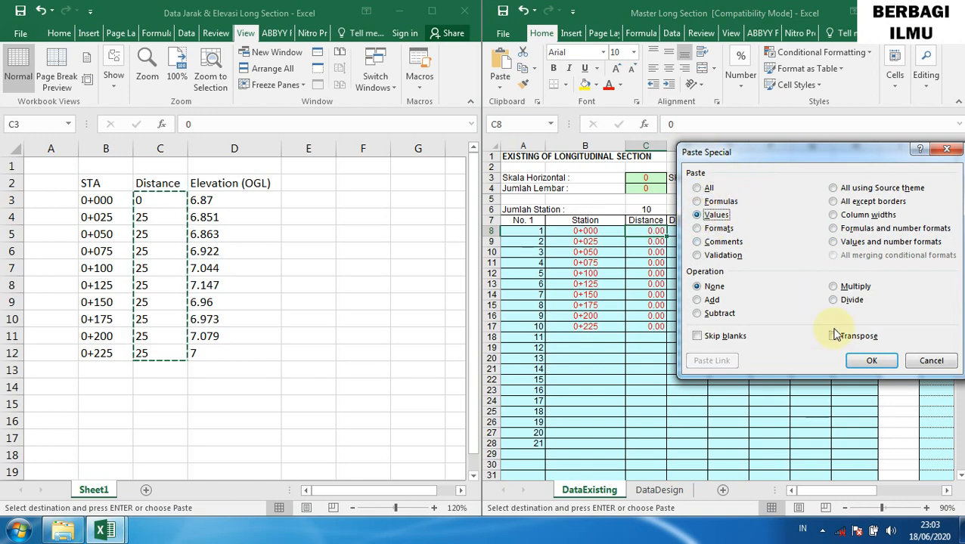
{"action": "left_click", "coordinate": [870, 360]}
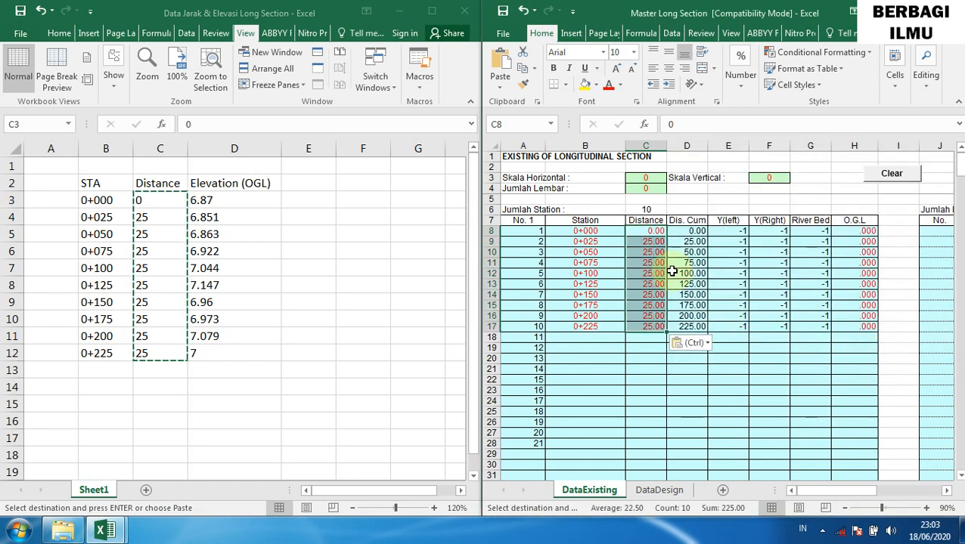
{"action": "left_click", "coordinate": [694, 233]}
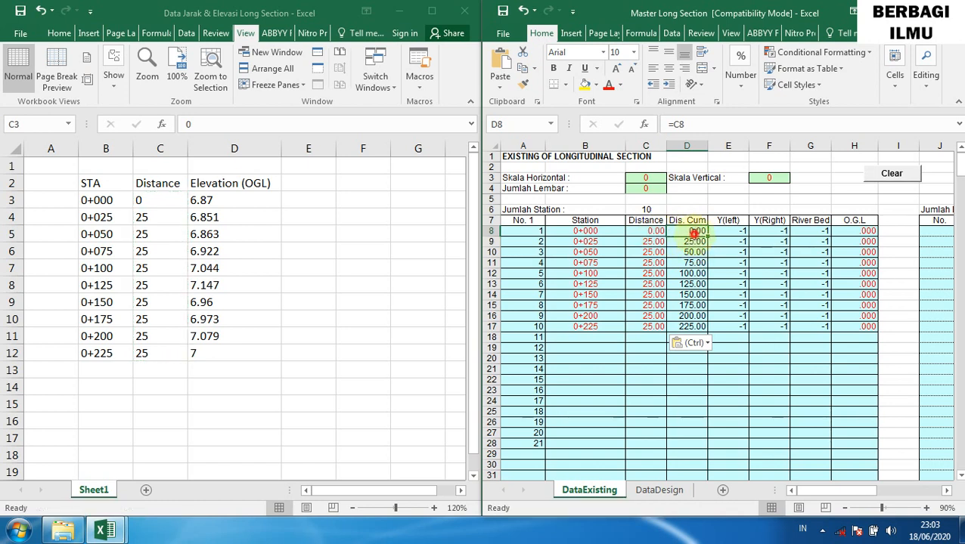
Check the cumulative distance formulas in D8, D9, D11 and D17 of the DataExisting sheet.
{"action": "double_click", "coordinate": [694, 233]}
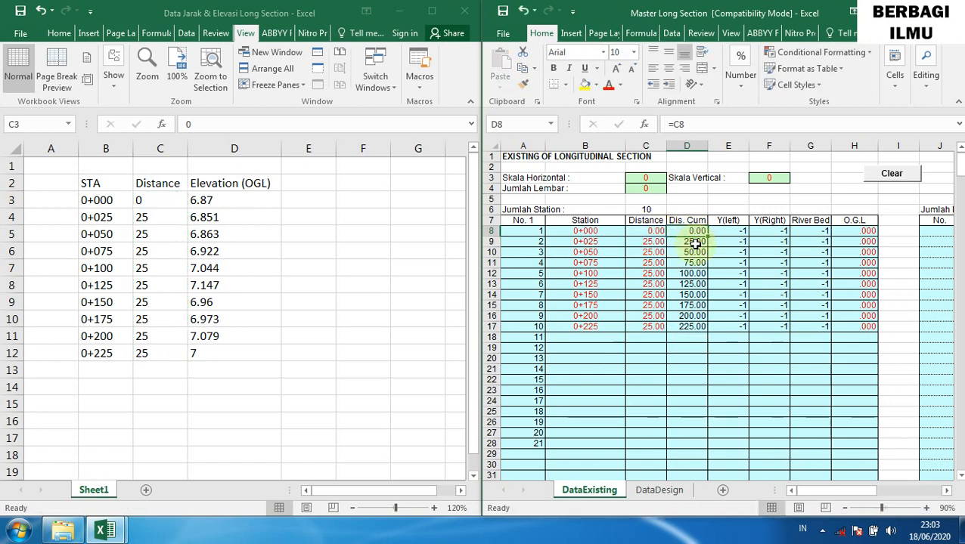
{"action": "double_click", "coordinate": [694, 242]}
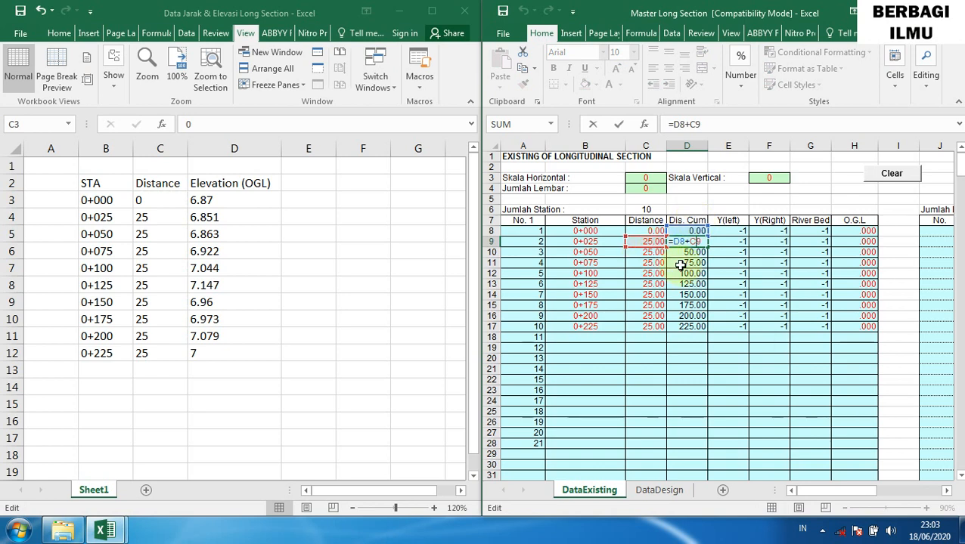
{"action": "key", "text": "Escape"}
{"action": "double_click", "coordinate": [695, 264]}
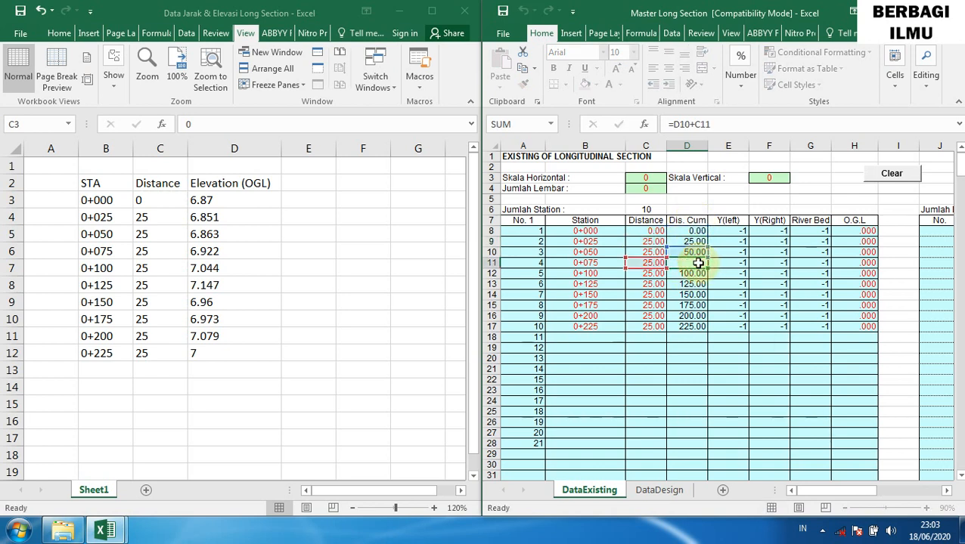
{"action": "key", "text": "Escape"}
{"action": "double_click", "coordinate": [695, 328]}
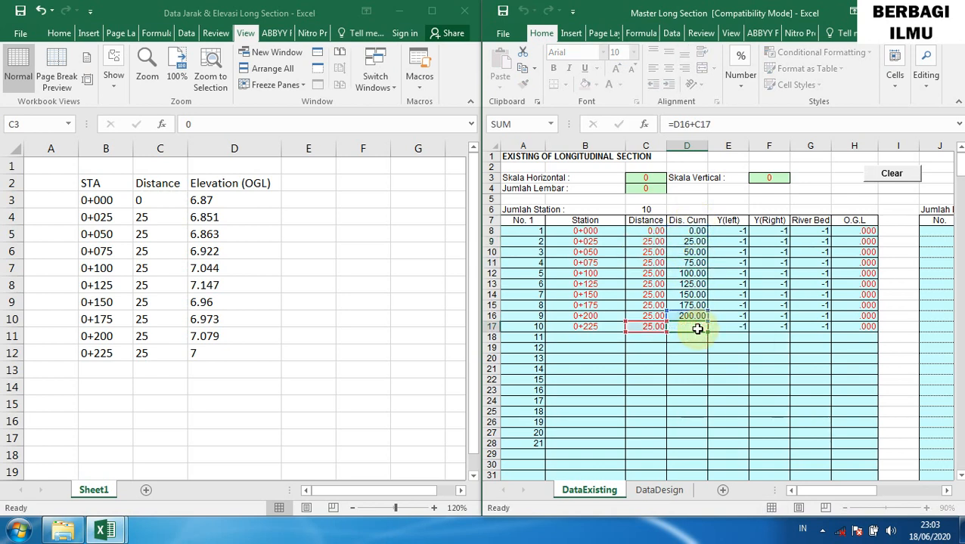
{"action": "key", "text": "Escape"}
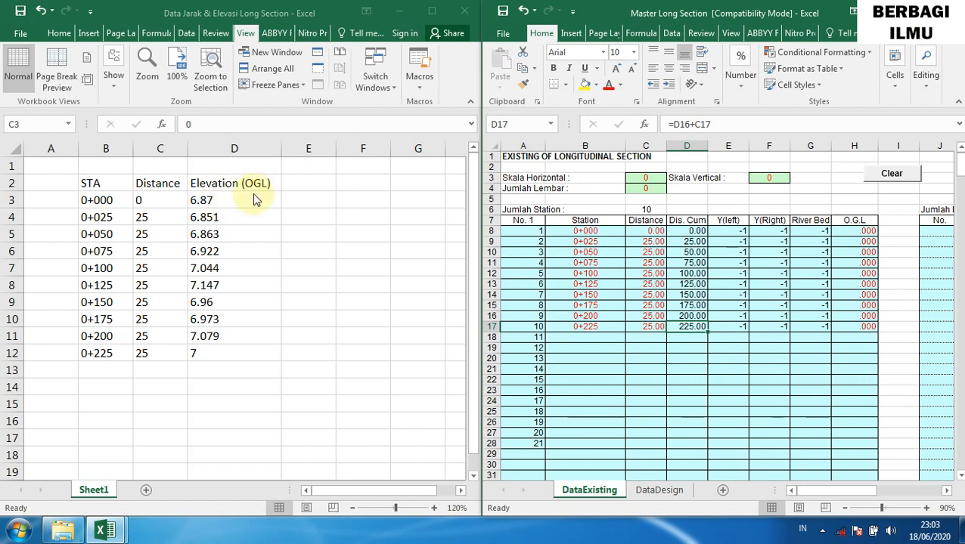
Copy the Elevation (OGL) entries D3:D12 into the O.G.L column of DataExisting from H8, pasting values only.
{"action": "key", "text": "ctrl+shift+Down"}
{"action": "left_click", "coordinate": [211, 199]}
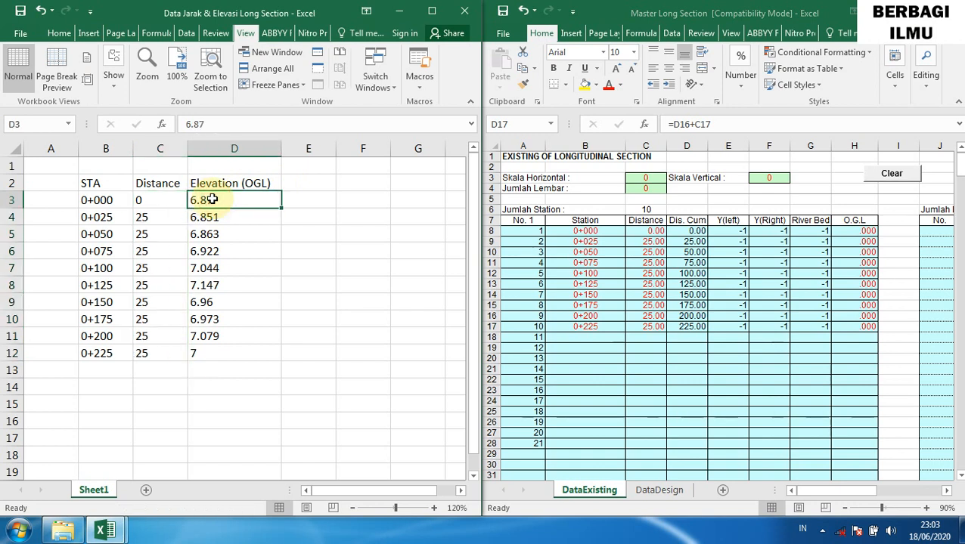
{"action": "left_click_drag", "start_coordinate": [213, 200], "coordinate": [224, 349]}
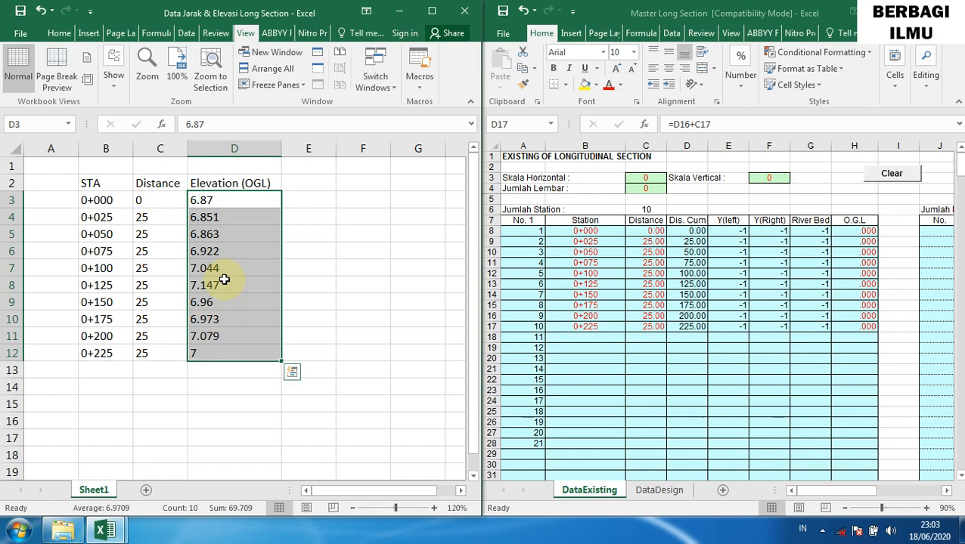
{"action": "key", "text": "ctrl+c"}
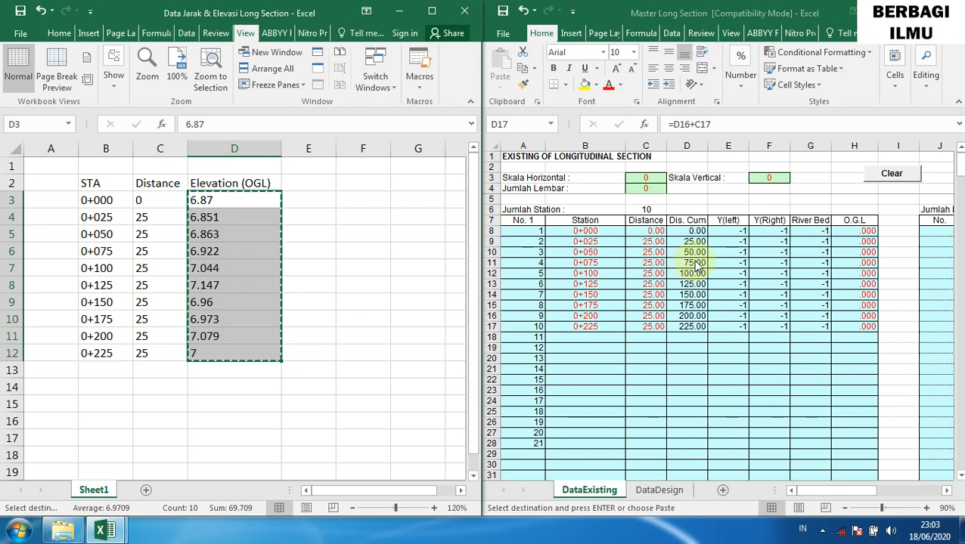
{"action": "left_click", "coordinate": [863, 232]}
{"action": "left_click", "coordinate": [863, 232]}
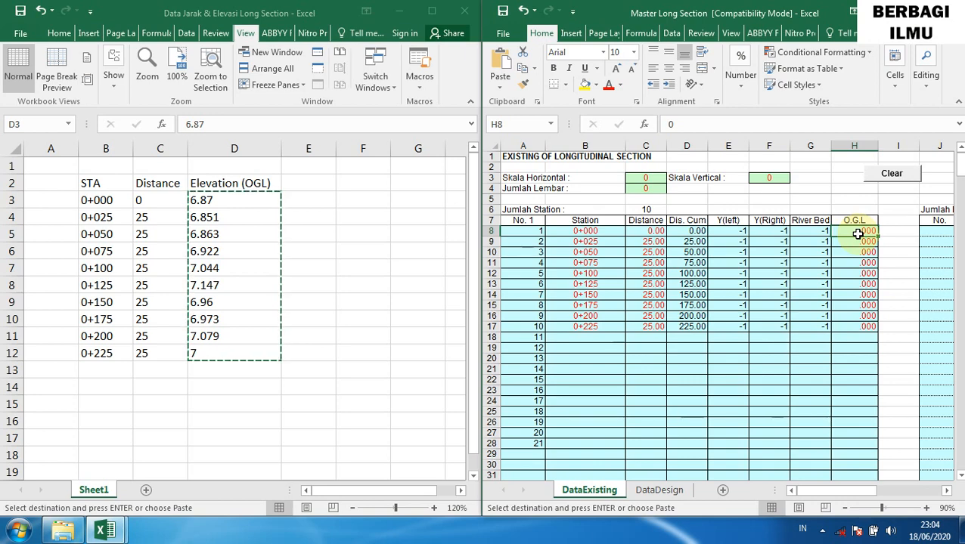
{"action": "key", "text": "ctrl+alt+v"}
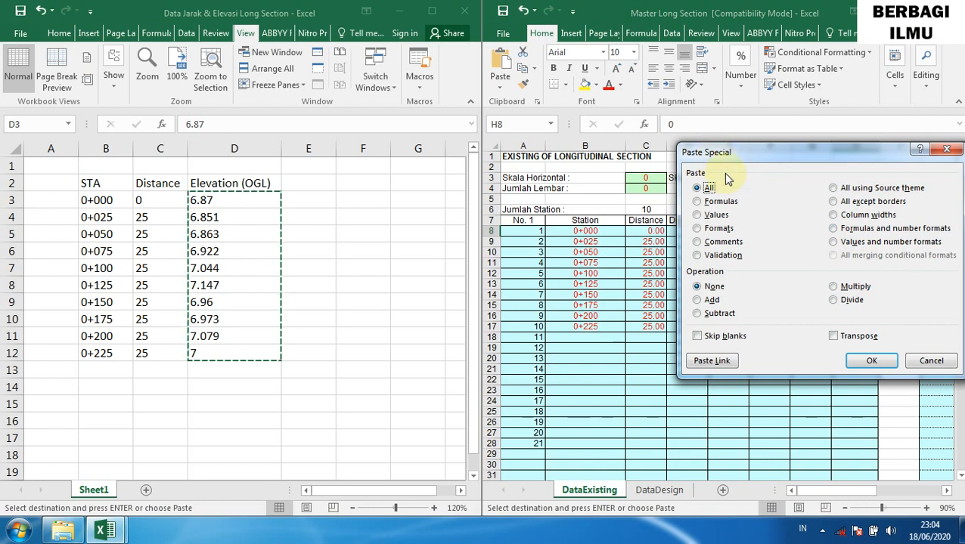
{"action": "left_click", "coordinate": [698, 215]}
{"action": "left_click", "coordinate": [873, 364]}
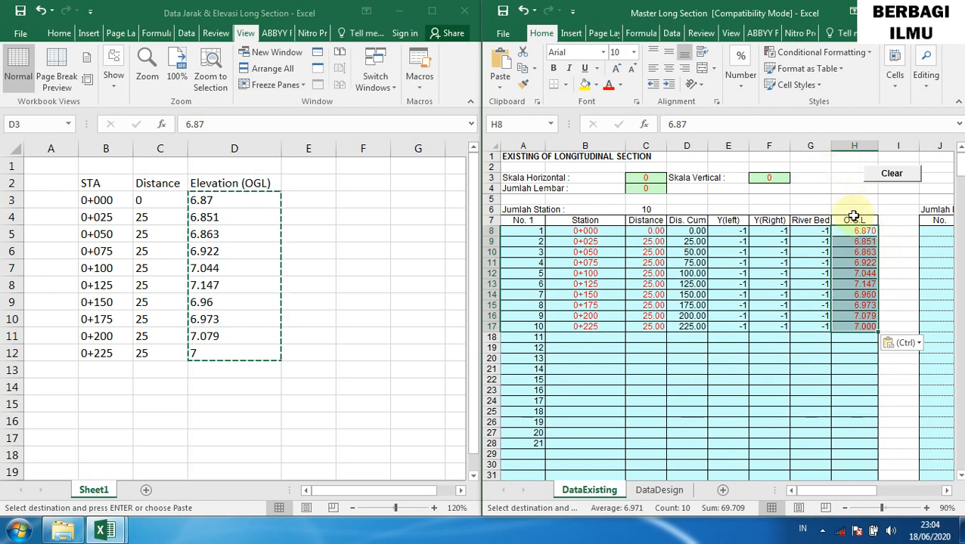
{"action": "left_click", "coordinate": [897, 264]}
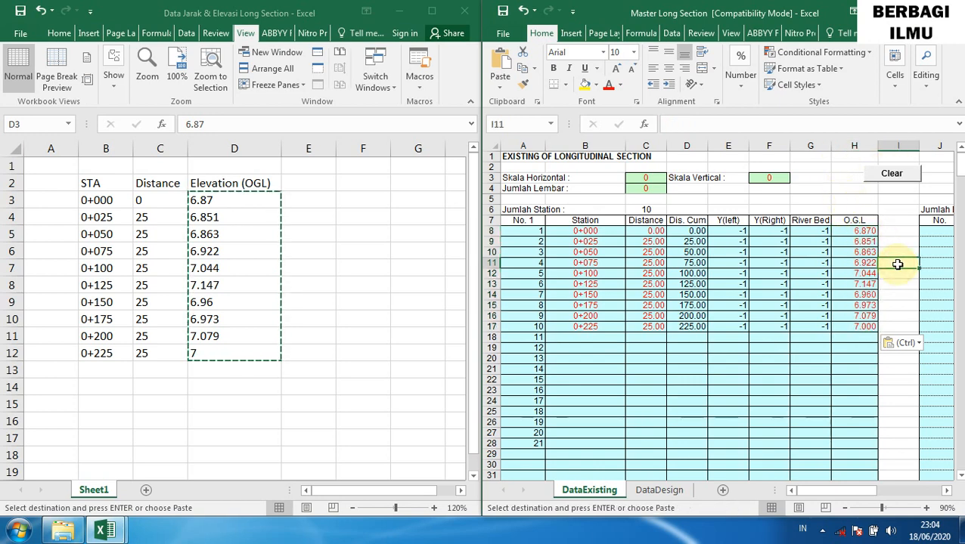
{"action": "left_click", "coordinate": [370, 195]}
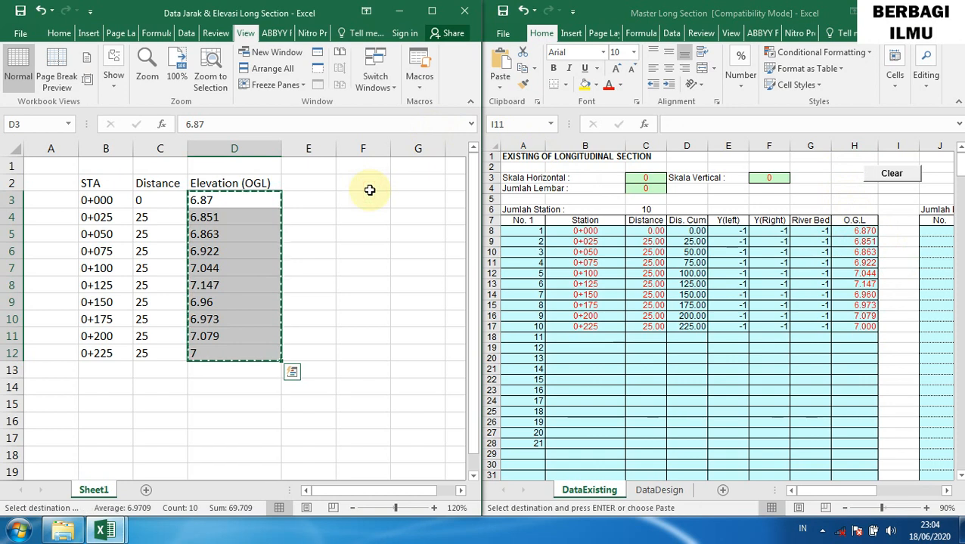
{"action": "key", "text": "Escape"}
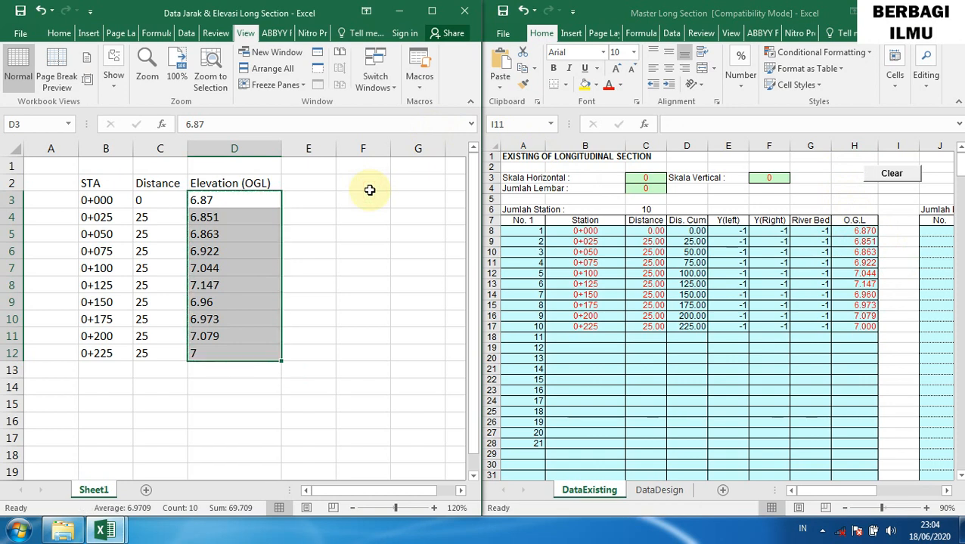
Close the Data Jarak & Elevasi Long Section workbook and maximize the Master Long Section workbook.
{"action": "left_click", "coordinate": [467, 14]}
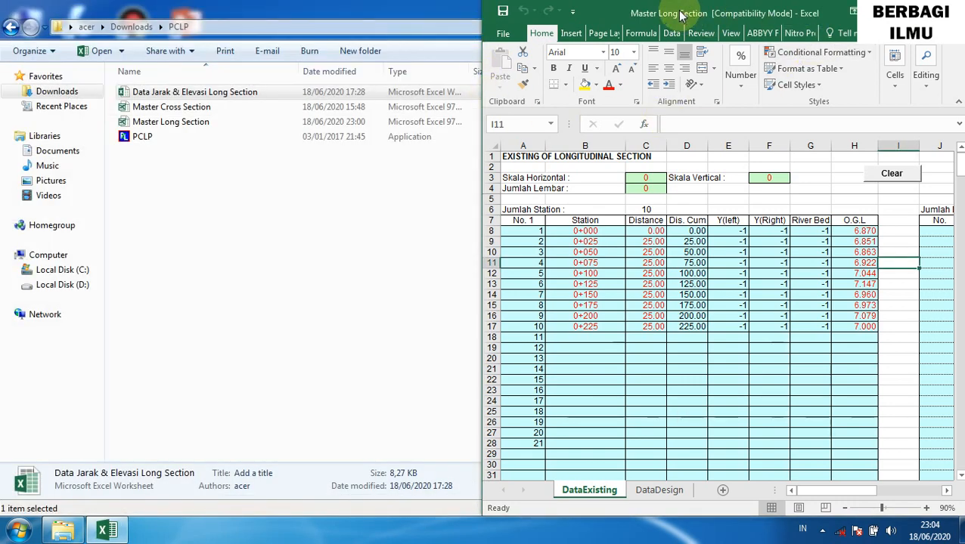
{"action": "left_click_drag", "start_coordinate": [672, 11], "coordinate": [573, 15]}
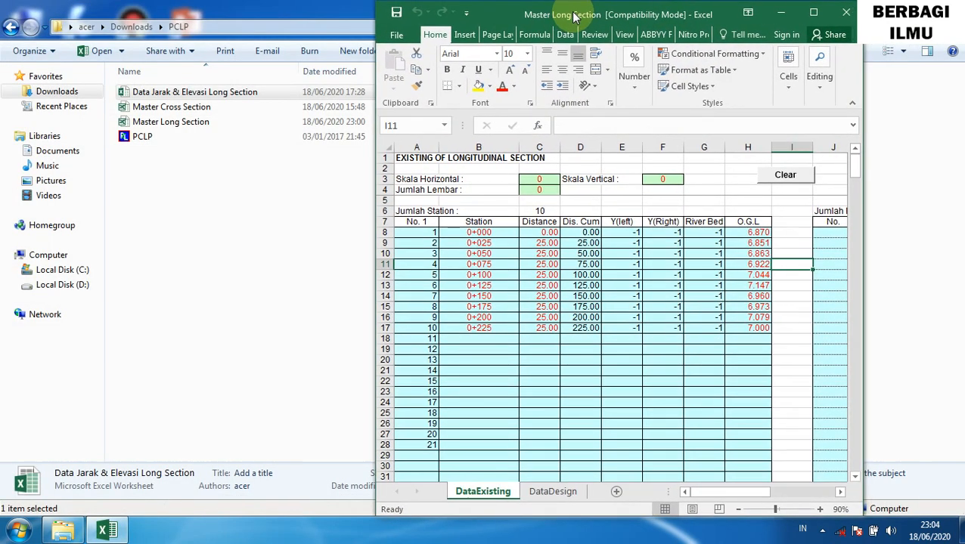
{"action": "left_click", "coordinate": [812, 15]}
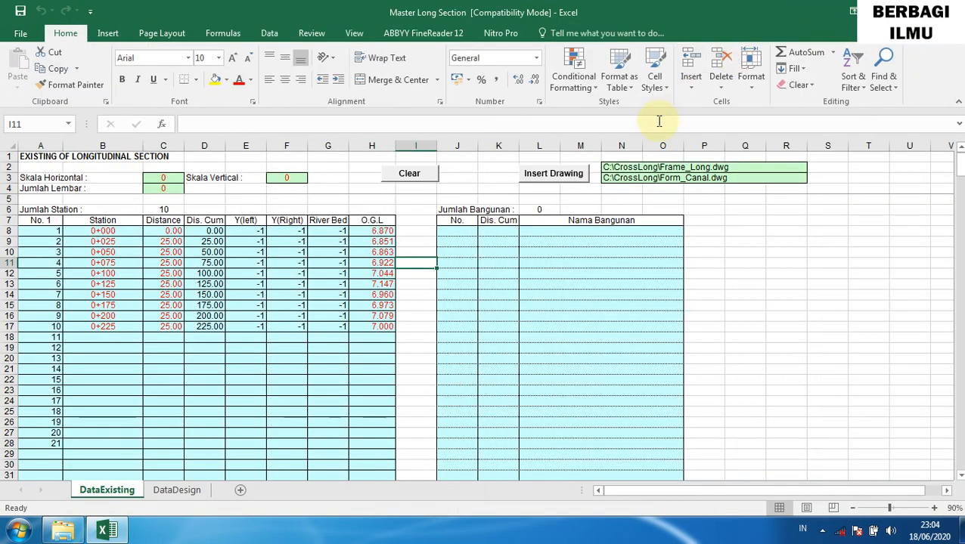
{"action": "left_click", "coordinate": [782, 242]}
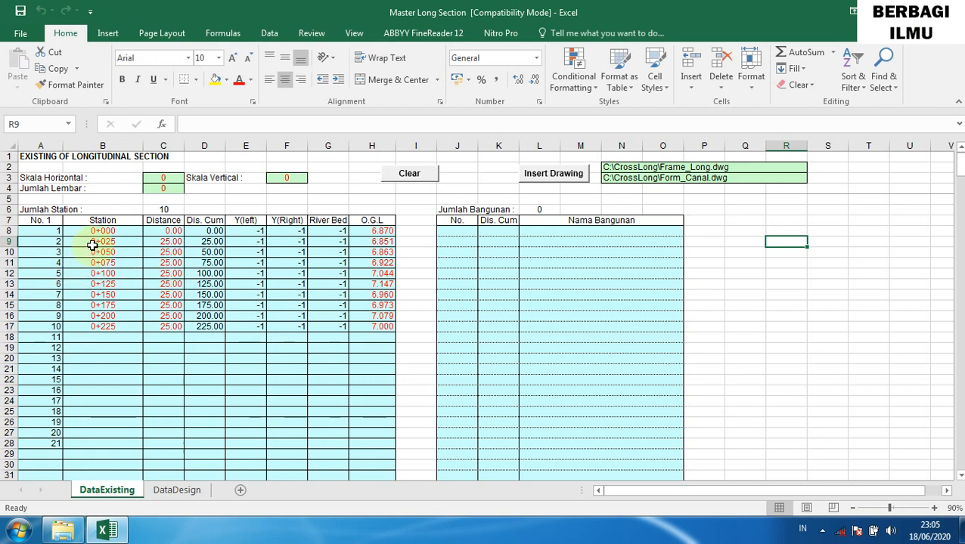
Set Skala Horizontal to 400, Skala Vertical to 35 and Jumlah Lembar to 1 on the DataExisting sheet.
{"action": "left_click", "coordinate": [173, 177]}
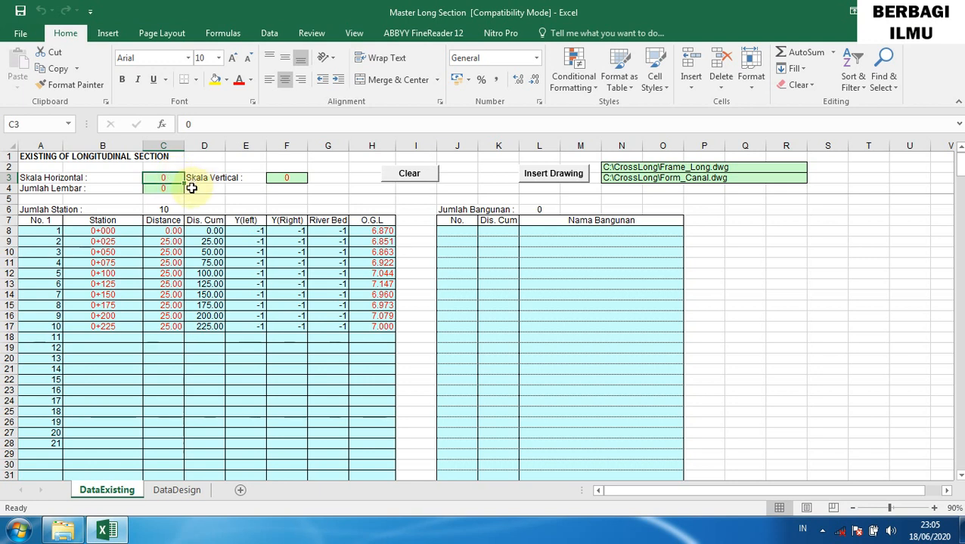
{"action": "type", "text": "400"}
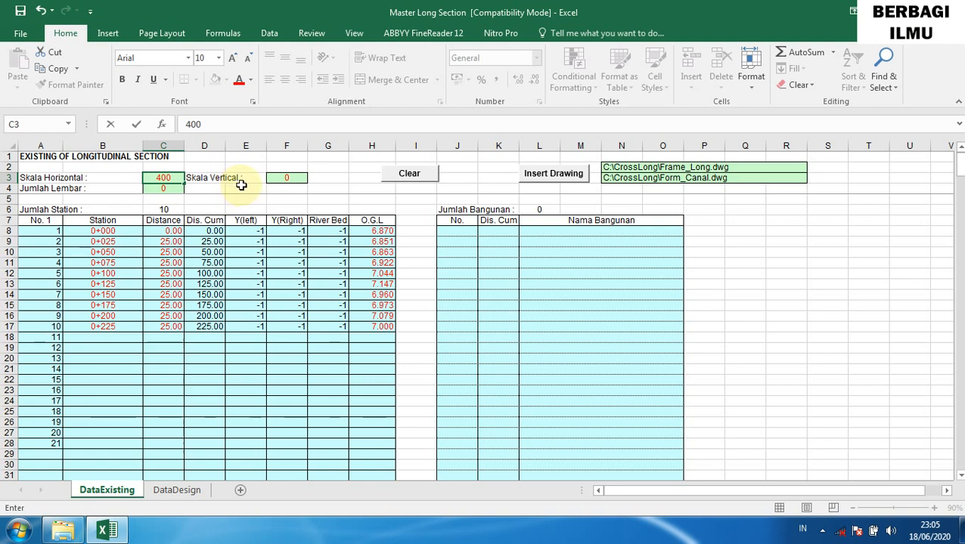
{"action": "left_click", "coordinate": [288, 176]}
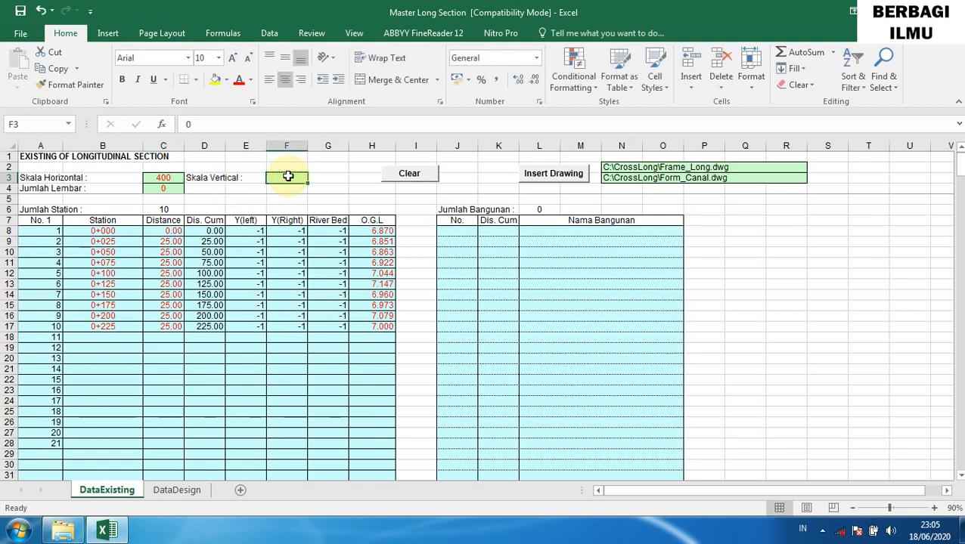
{"action": "type", "text": "35"}
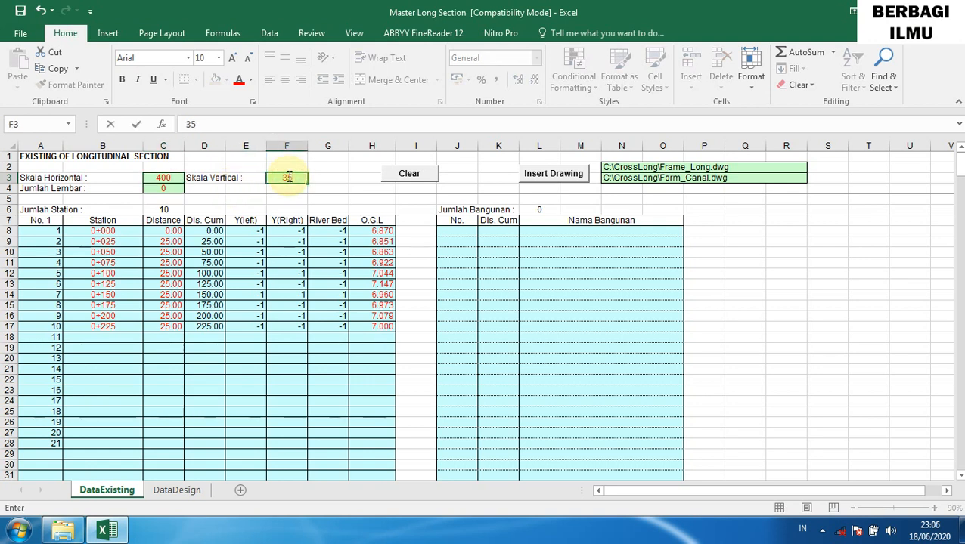
{"action": "left_click", "coordinate": [172, 189]}
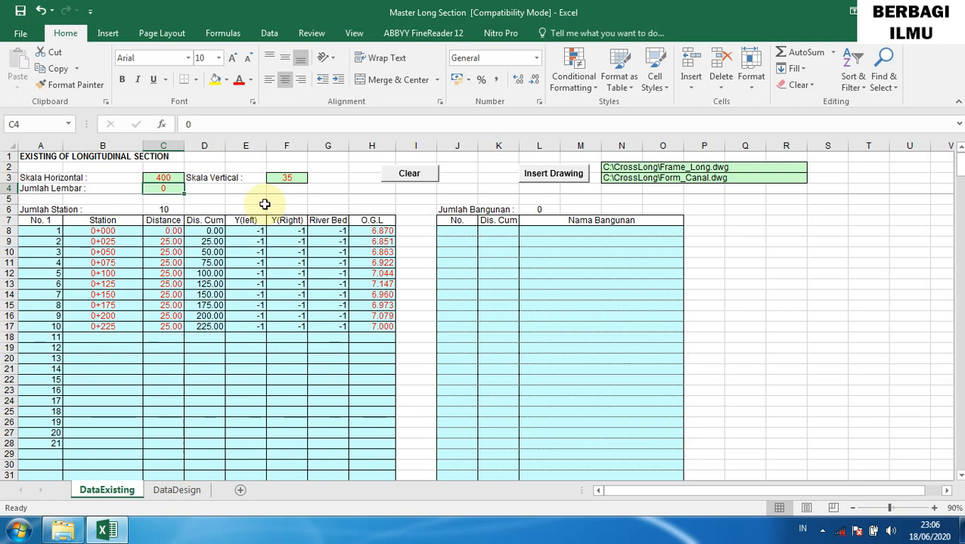
{"action": "type", "text": "1"}
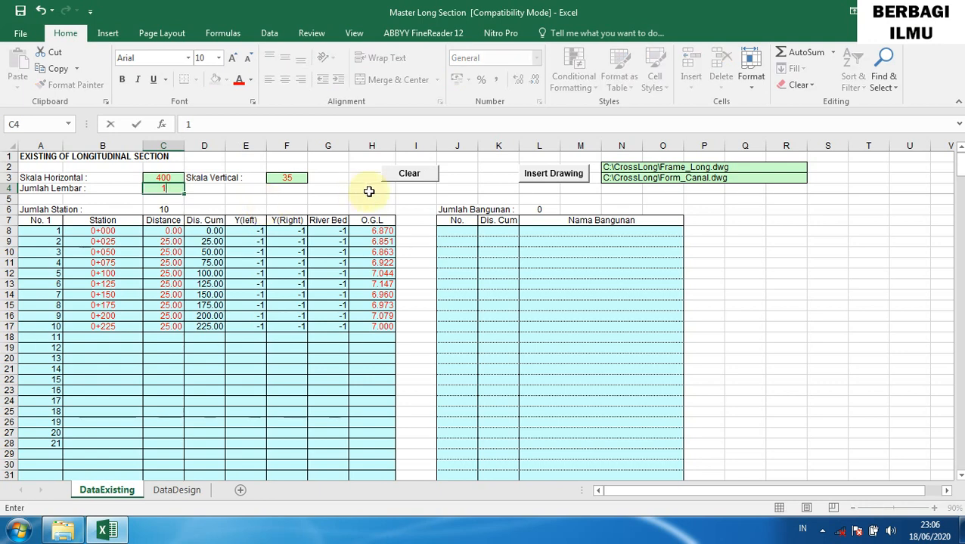
{"action": "left_click", "coordinate": [410, 197]}
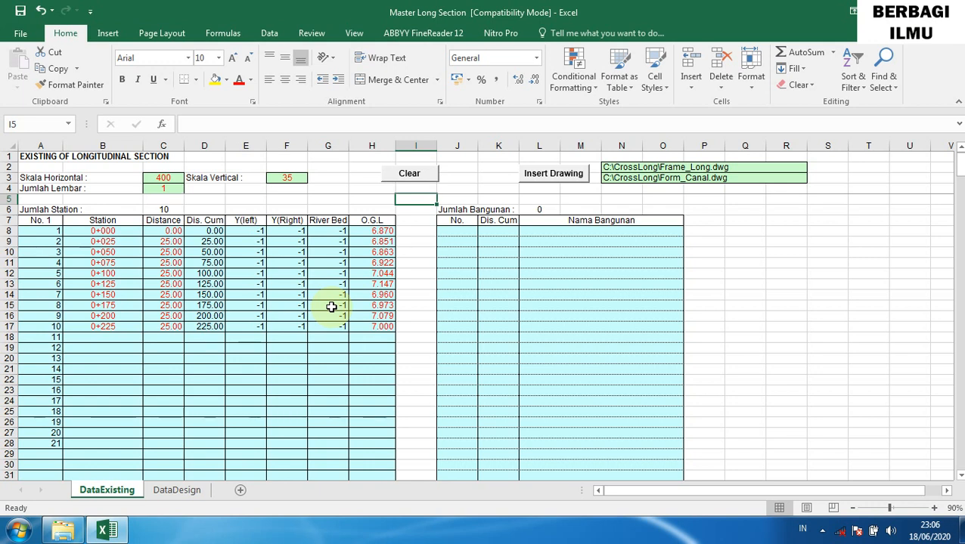
Look over the DataDesign sheet, return to DataExisting and save the Master Long Section workbook.
{"action": "left_click", "coordinate": [174, 491]}
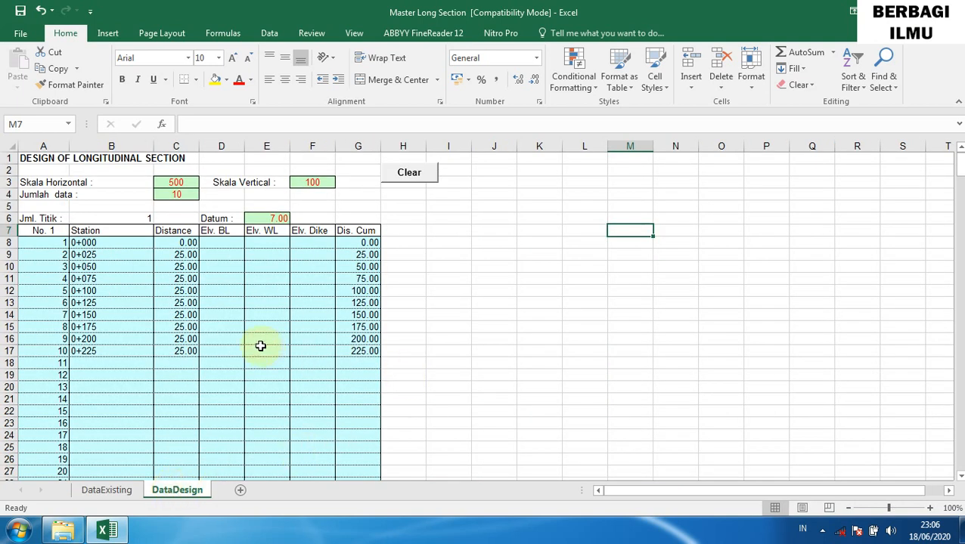
{"action": "left_click", "coordinate": [532, 251]}
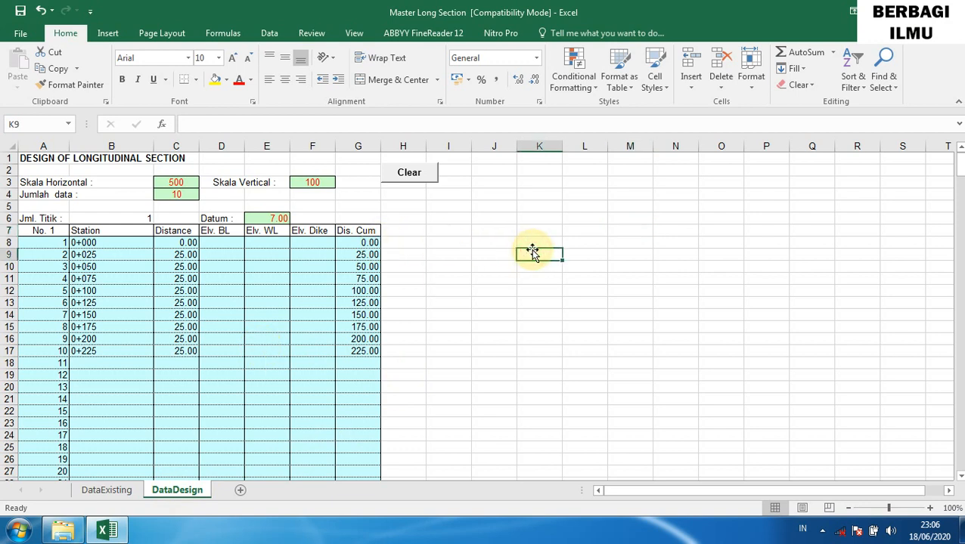
{"action": "left_click", "coordinate": [107, 490]}
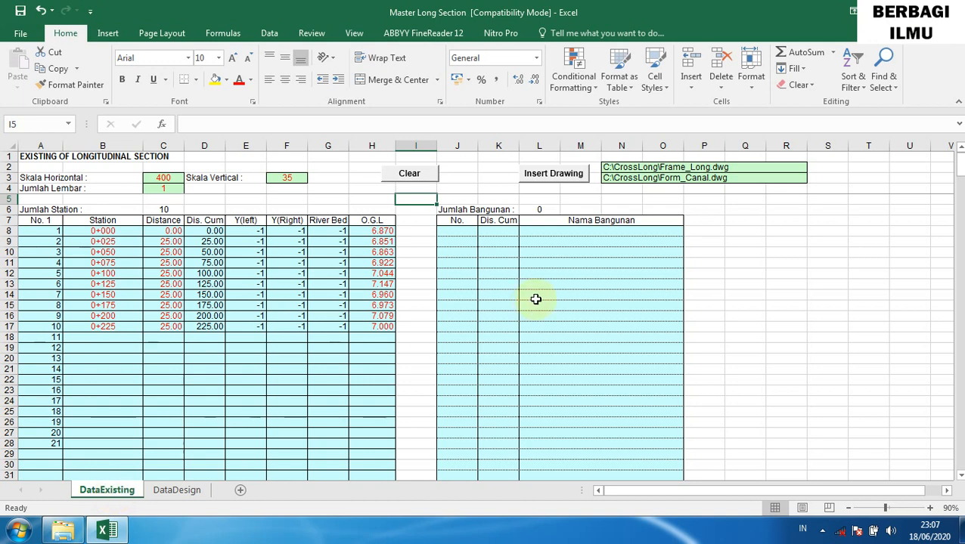
{"action": "left_click", "coordinate": [764, 240]}
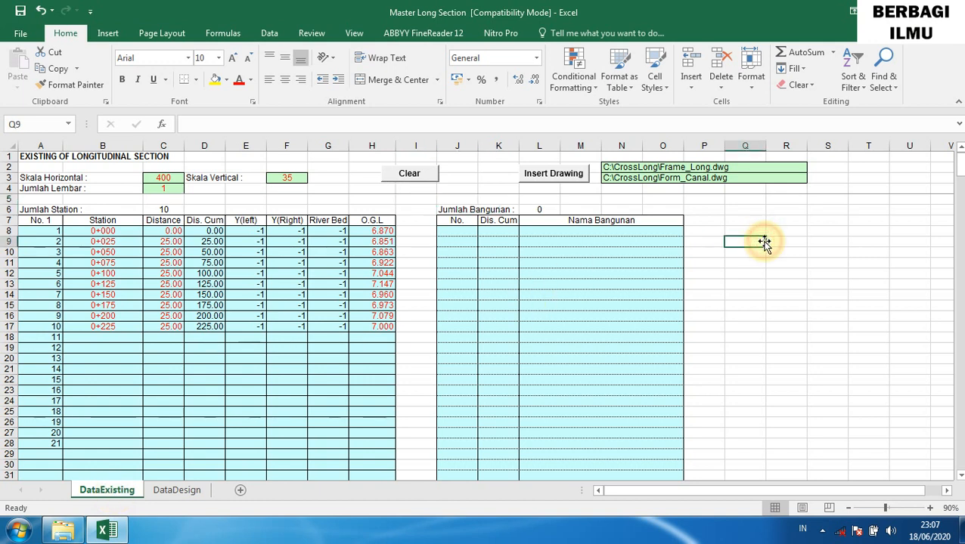
{"action": "left_click", "coordinate": [20, 12]}
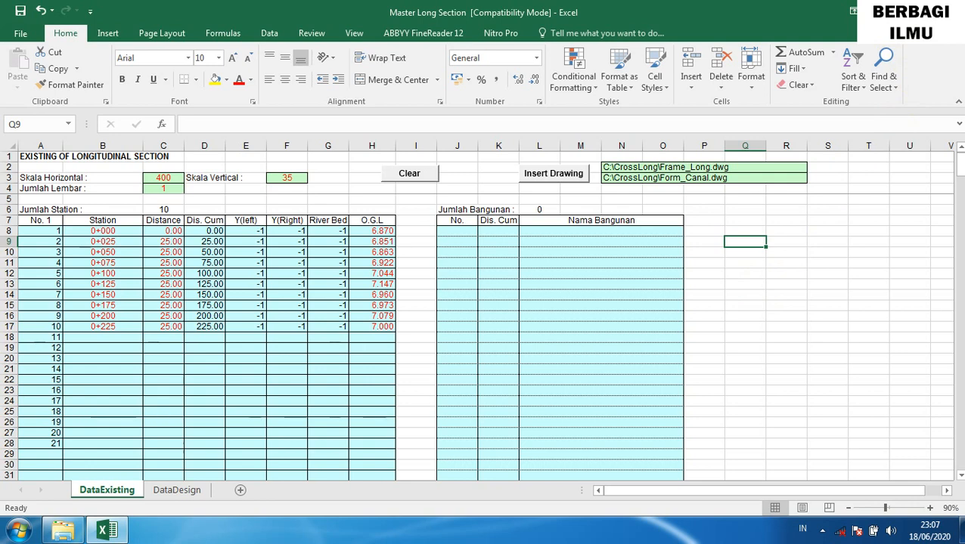
Switch to PCLP from the Downloads\PCLP folder and open the AutoCAD plotting dialog for the existing longitudinal profile.
{"action": "left_click", "coordinate": [883, 11]}
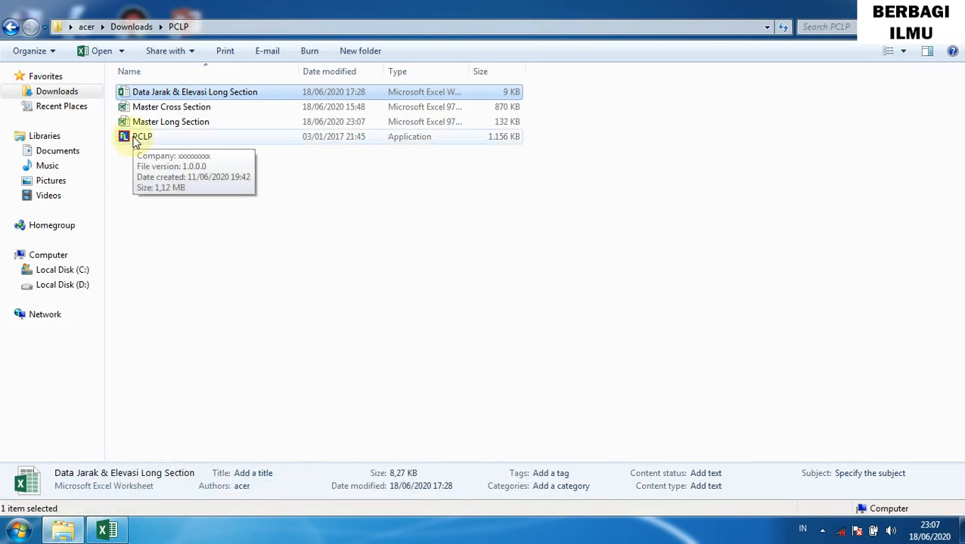
{"action": "double_click", "coordinate": [135, 143]}
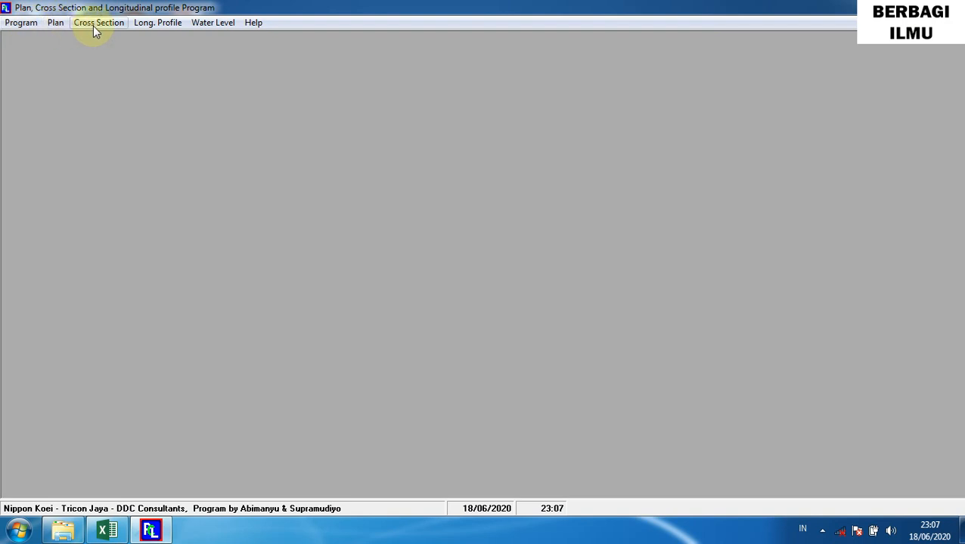
{"action": "left_click", "coordinate": [156, 25]}
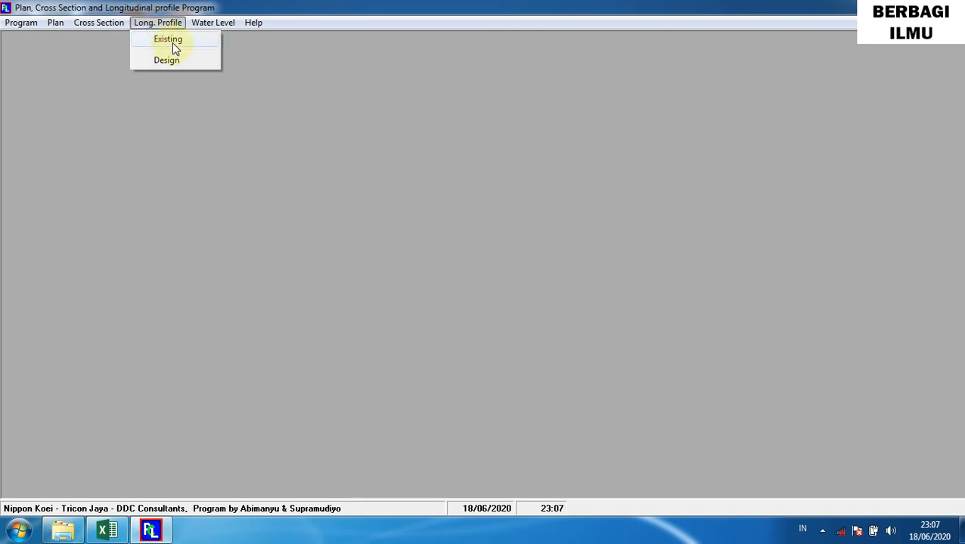
{"action": "left_click", "coordinate": [171, 43]}
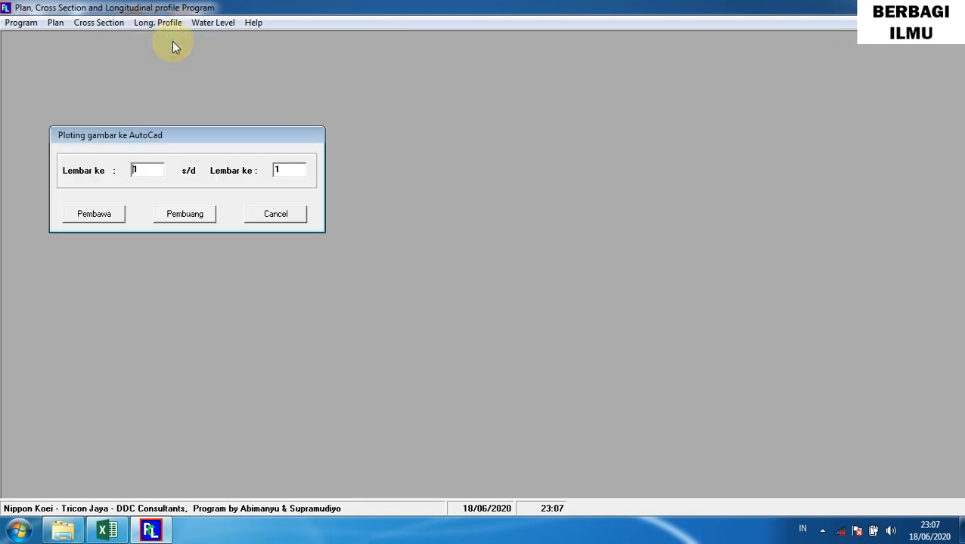
Set the plot range from sheet 1 to sheet 1 and plot it as Pembawa.
{"action": "left_click", "coordinate": [134, 169]}
{"action": "key", "text": "BackSpace"}
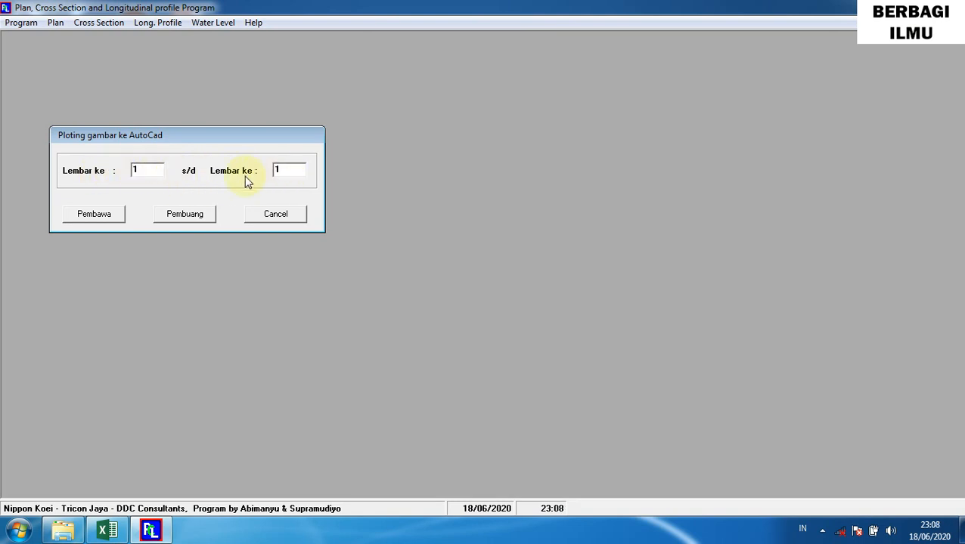
{"action": "left_click", "coordinate": [284, 170]}
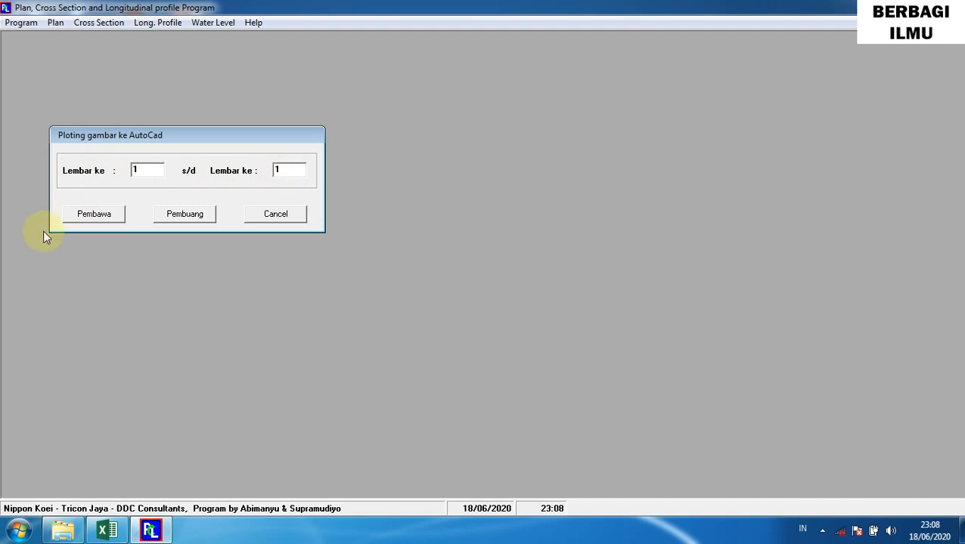
{"action": "left_click", "coordinate": [92, 214]}
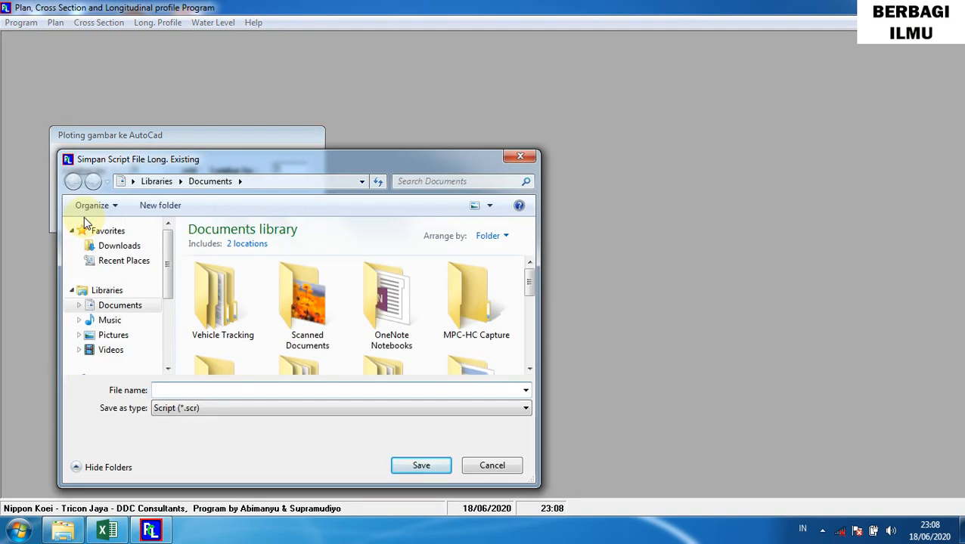
Save the existing long section script as Long Section Data in the Downloads\PCLP folder.
{"action": "left_click", "coordinate": [190, 391]}
{"action": "type", "text": "Long Section Data"}
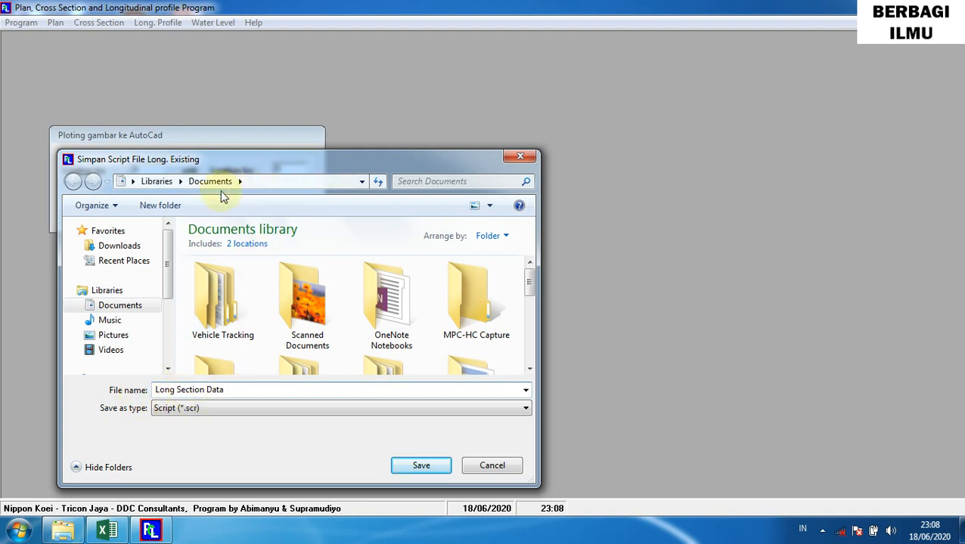
{"action": "left_click", "coordinate": [119, 248]}
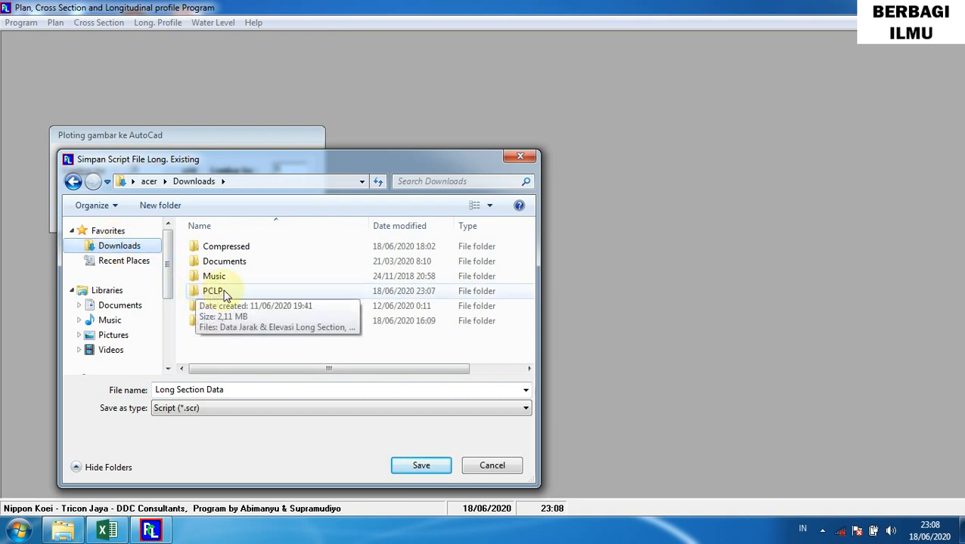
{"action": "double_click", "coordinate": [213, 291]}
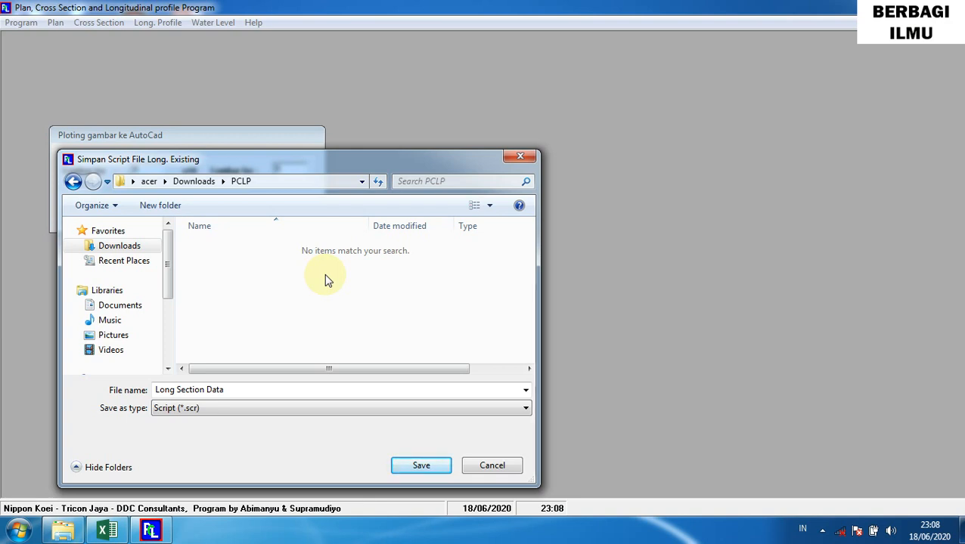
{"action": "left_click", "coordinate": [414, 466]}
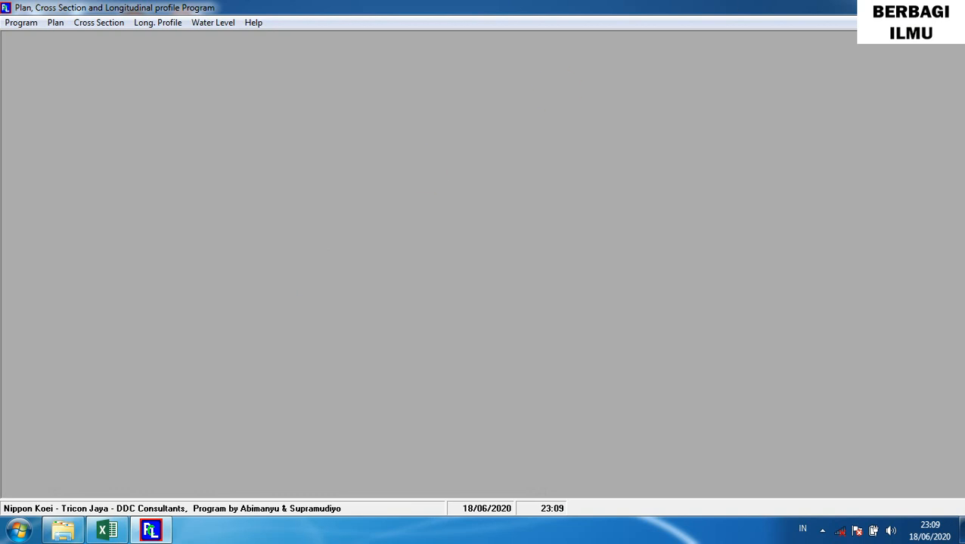
Check the Long Section Data script in the PCLP folder, then switch to AutoCAD 2010 from the desktop.
{"action": "left_click", "coordinate": [901, 6]}
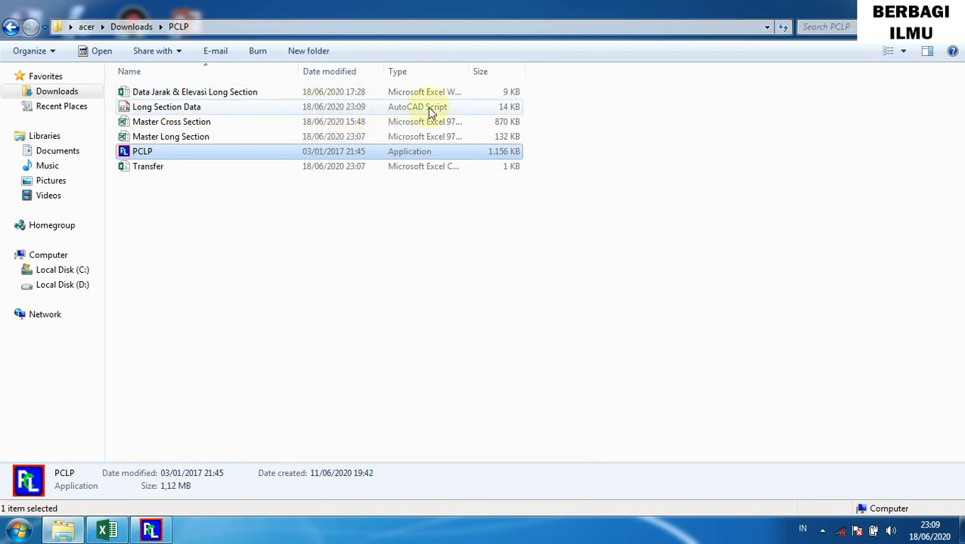
{"action": "left_click", "coordinate": [163, 111]}
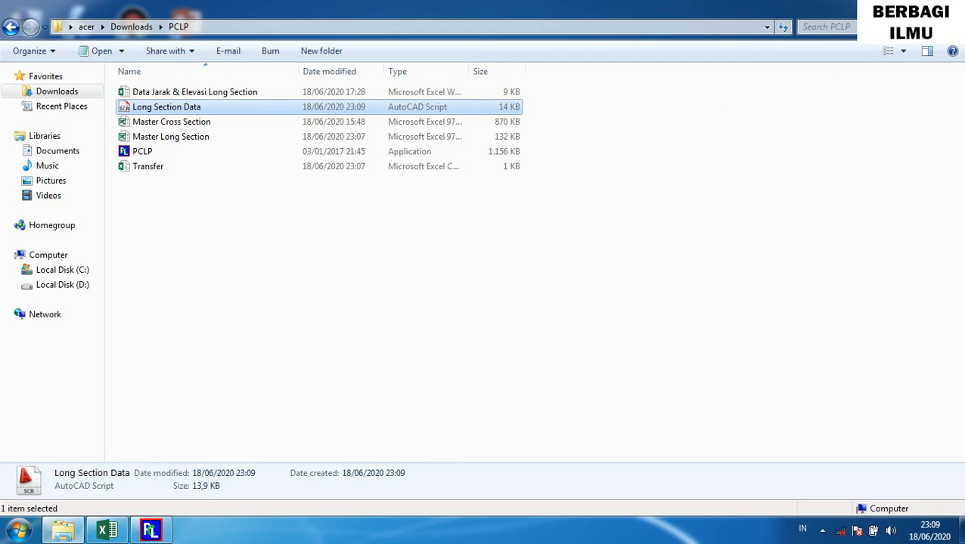
{"action": "left_click", "coordinate": [898, 6]}
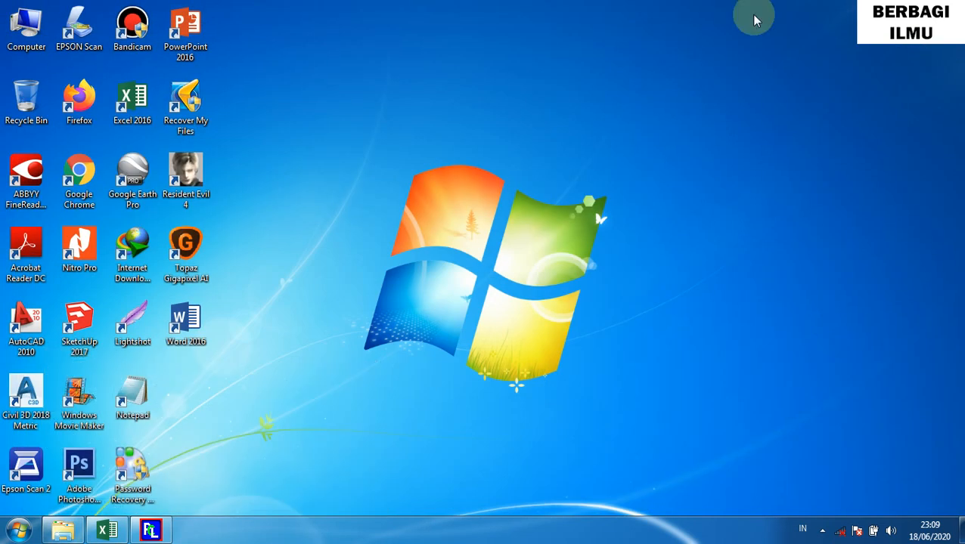
{"action": "double_click", "coordinate": [25, 323]}
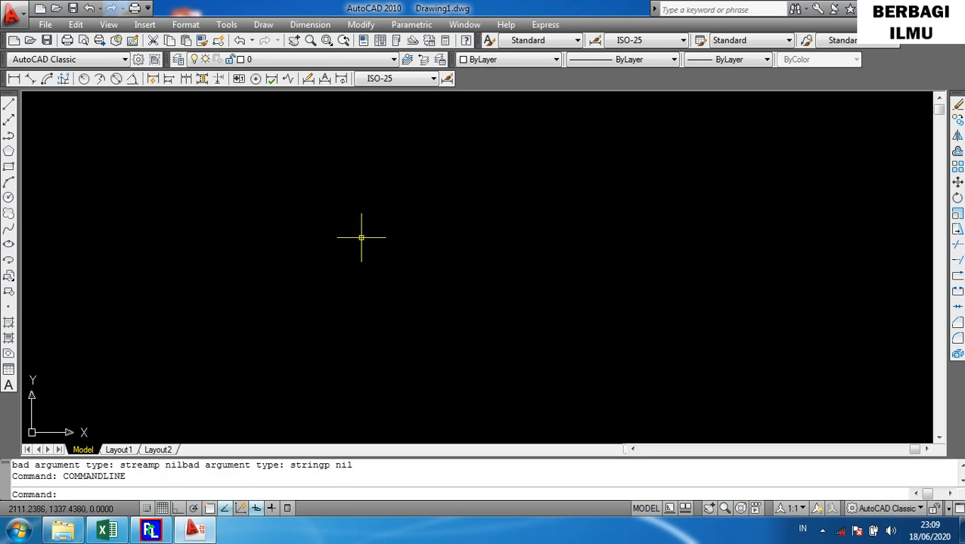
Run the Long Section Data script from the Downloads\PCLP folder with the SCR command to plot the long section.
{"action": "type", "text": "cr"}
{"action": "key", "text": "Return"}
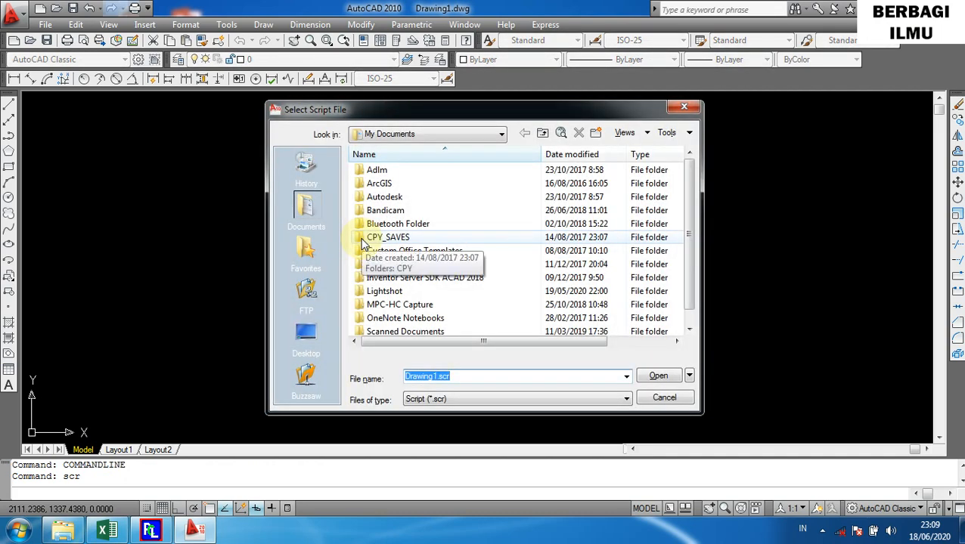
{"action": "left_click", "coordinate": [306, 340]}
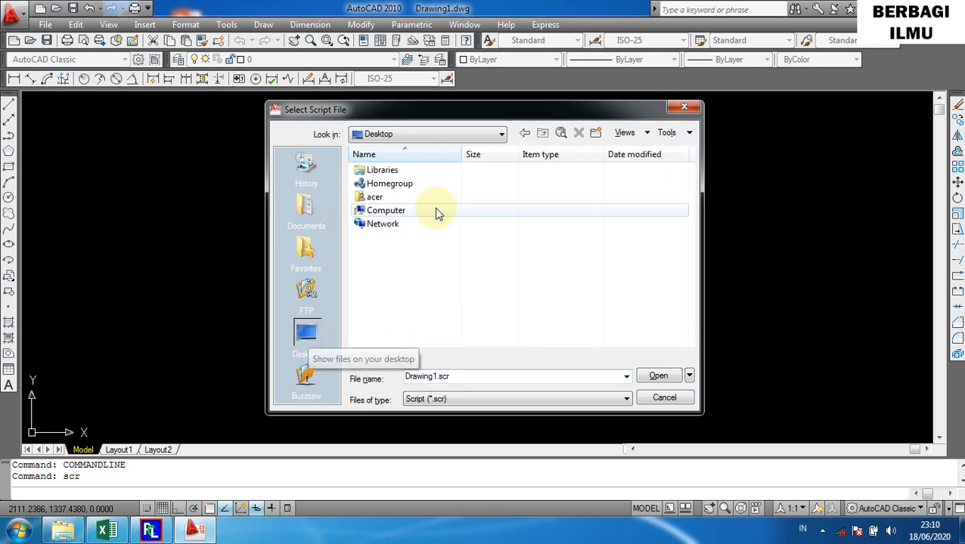
{"action": "double_click", "coordinate": [393, 201]}
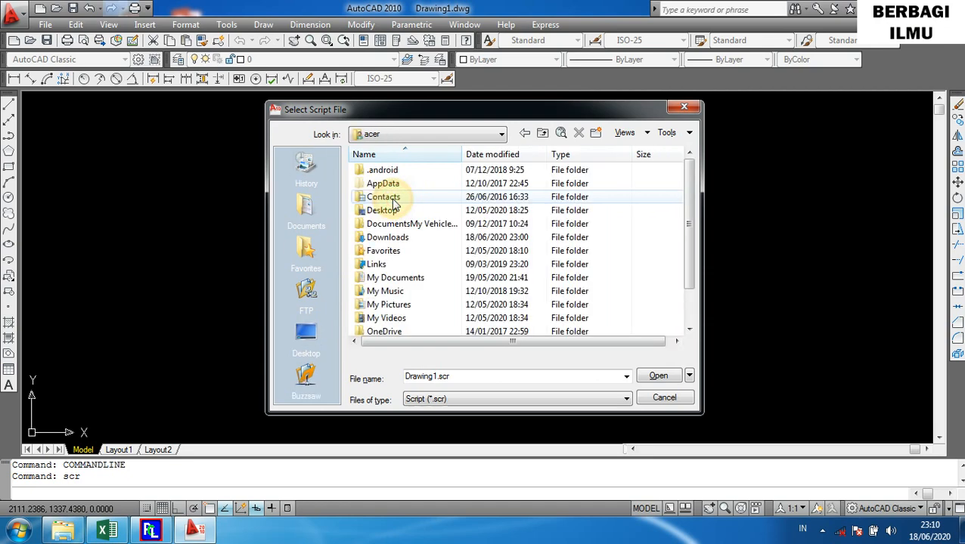
{"action": "double_click", "coordinate": [399, 239]}
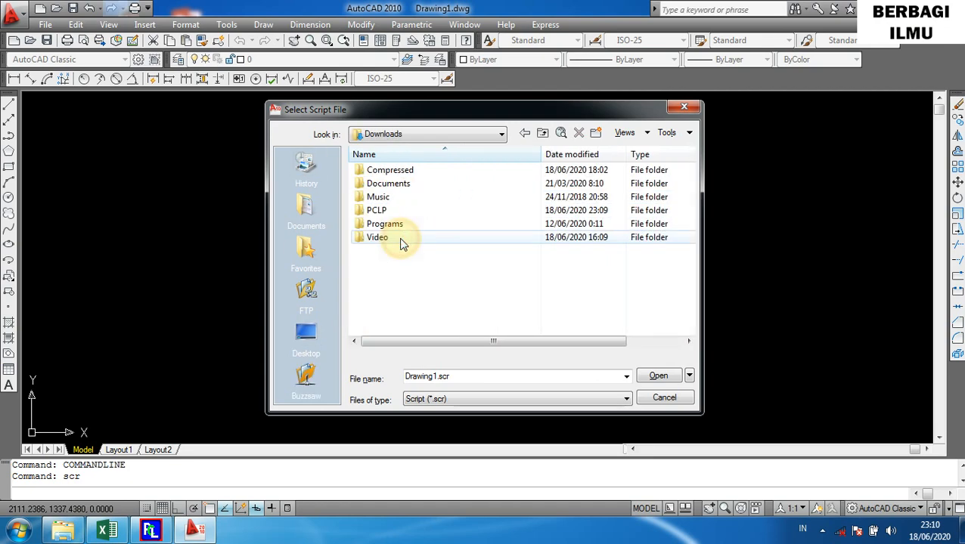
{"action": "double_click", "coordinate": [378, 212]}
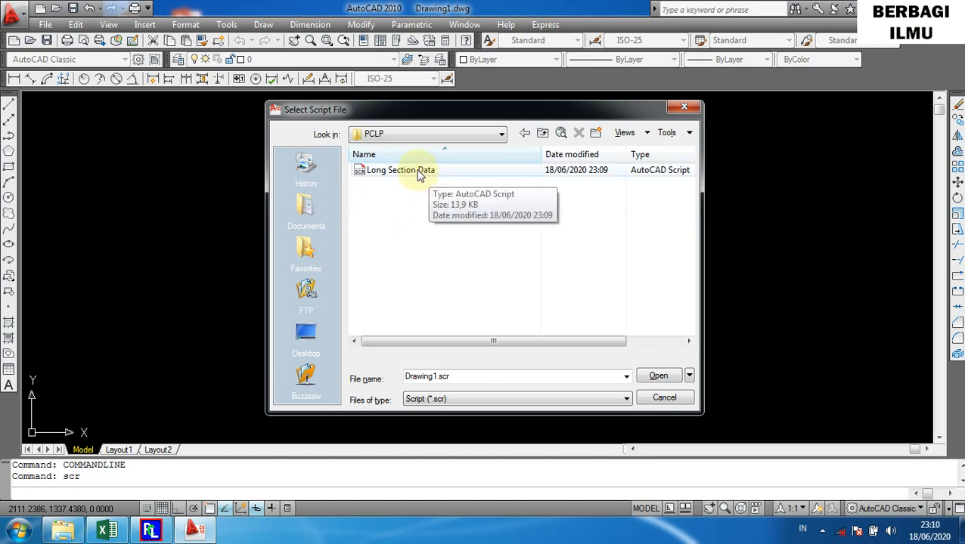
{"action": "left_click", "coordinate": [421, 173]}
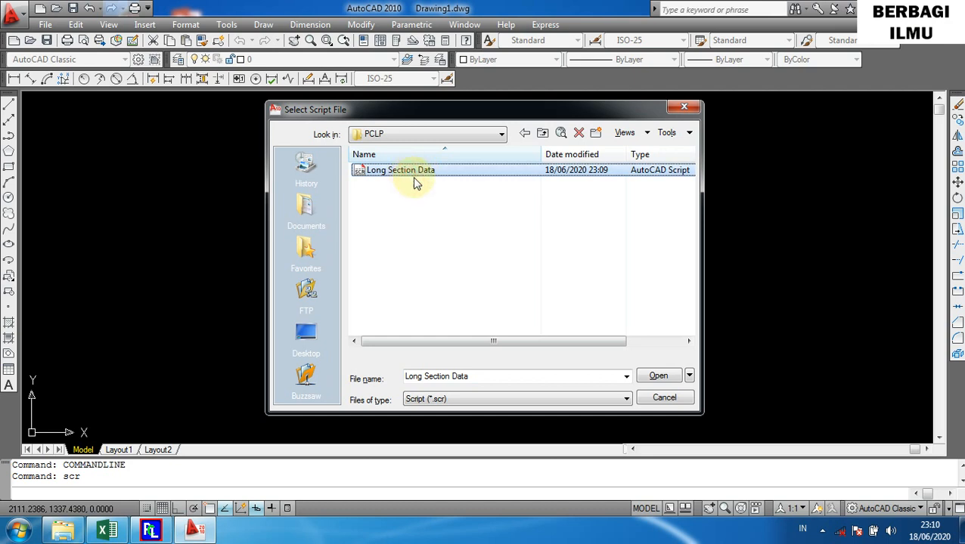
{"action": "left_click", "coordinate": [650, 377]}
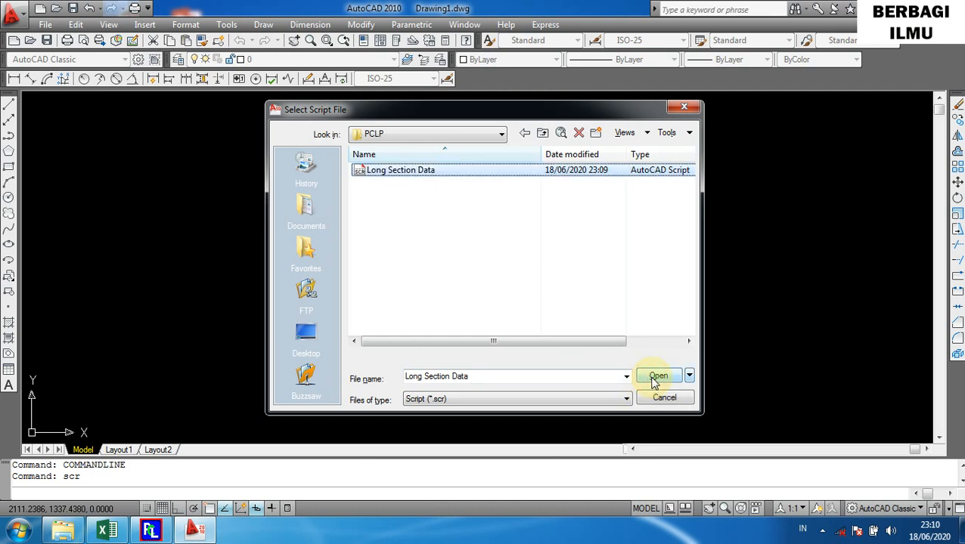
{"action": "left_click", "coordinate": [653, 379]}
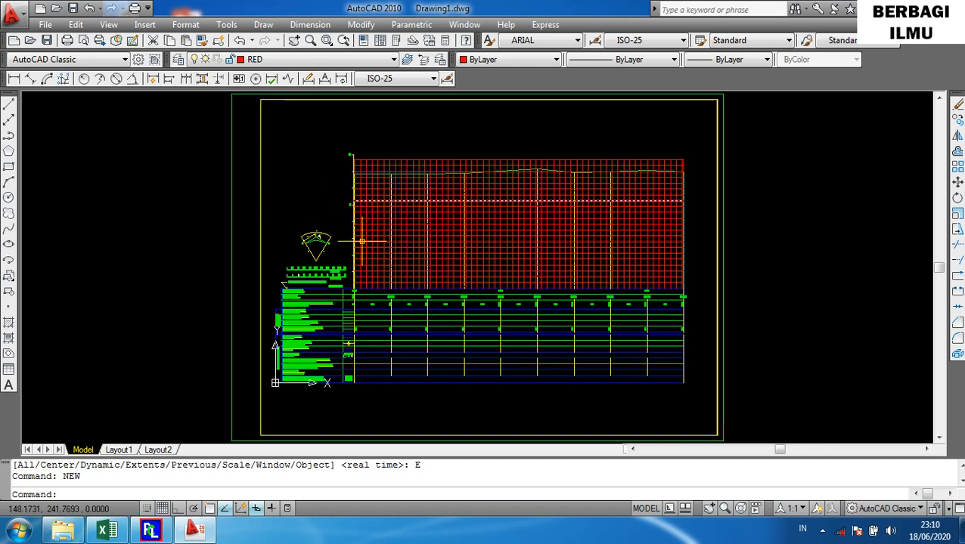
Examine the scale bars, profile numbers, distances and existing ground levels in the plotted long section's table.
{"action": "scroll", "coordinate": [310, 321], "scroll_direction": "up", "scroll_amount": 5}
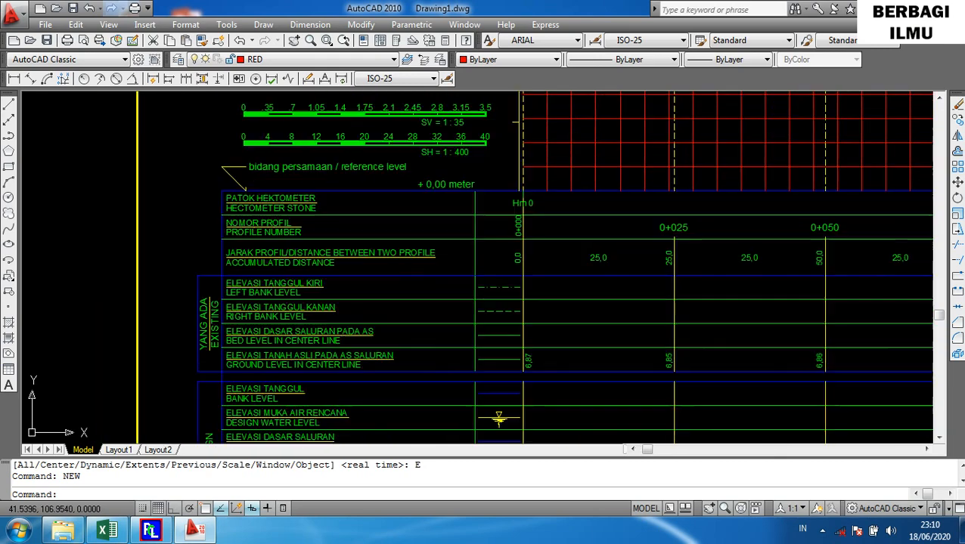
{"action": "mouse_move", "coordinate": [492, 257]}
{"action": "left_mouse_down"}
{"action": "mouse_move", "coordinate": [436, 289]}
{"action": "mouse_move", "coordinate": [367, 303]}
{"action": "left_mouse_up"}
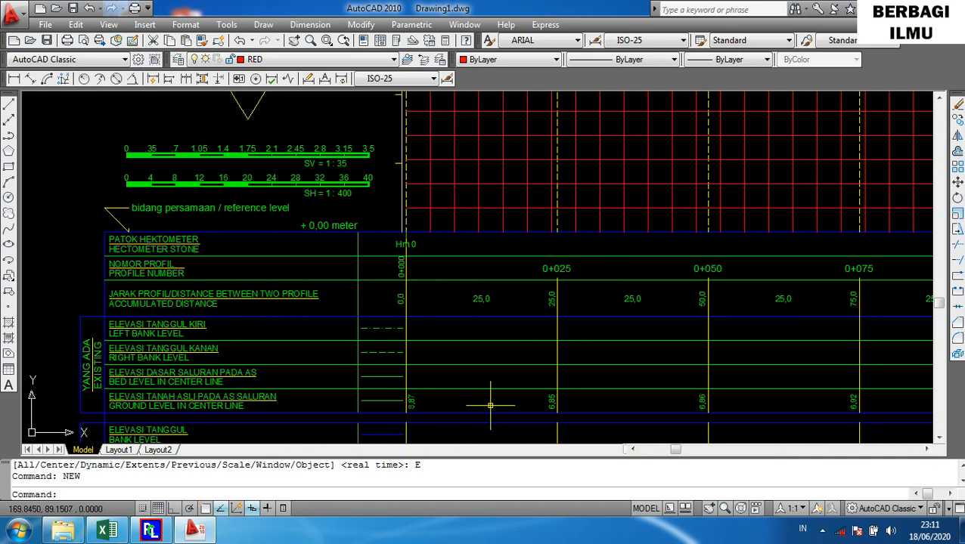
{"action": "left_click_drag", "start_coordinate": [745, 412], "coordinate": [495, 419]}
{"action": "scroll", "coordinate": [655, 413], "scroll_direction": "up", "scroll_amount": 3}
{"action": "left_click_drag", "start_coordinate": [359, 213], "coordinate": [382, 314]}
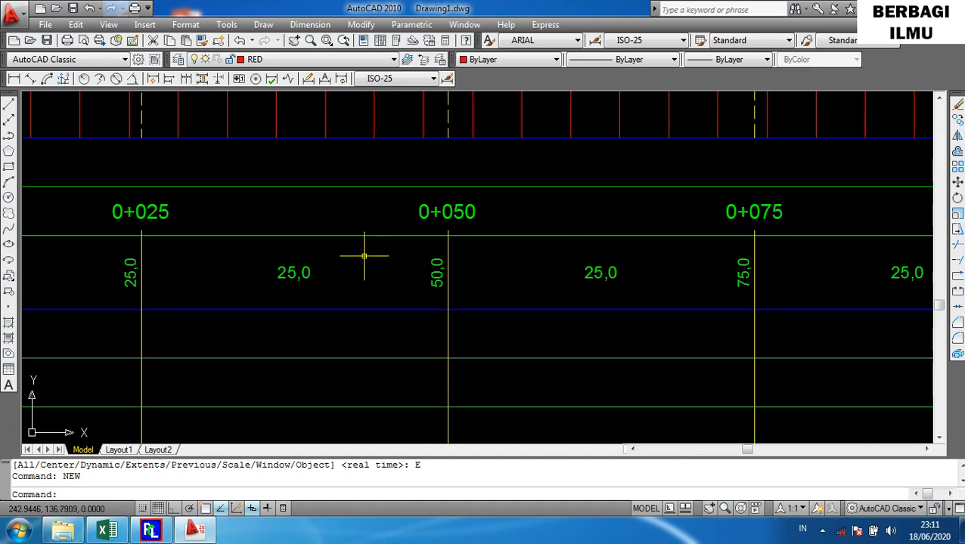
{"action": "left_click_drag", "start_coordinate": [364, 256], "coordinate": [366, 318]}
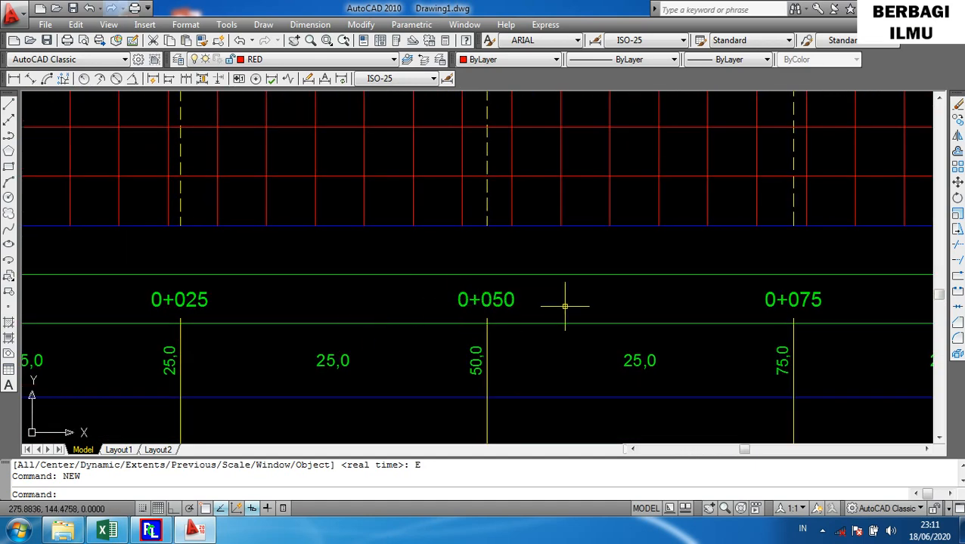
{"action": "scroll", "coordinate": [565, 306], "scroll_direction": "down", "scroll_amount": 1}
{"action": "scroll", "coordinate": [489, 245], "scroll_direction": "down", "scroll_amount": 1}
{"action": "left_click_drag", "start_coordinate": [474, 214], "coordinate": [478, 347]}
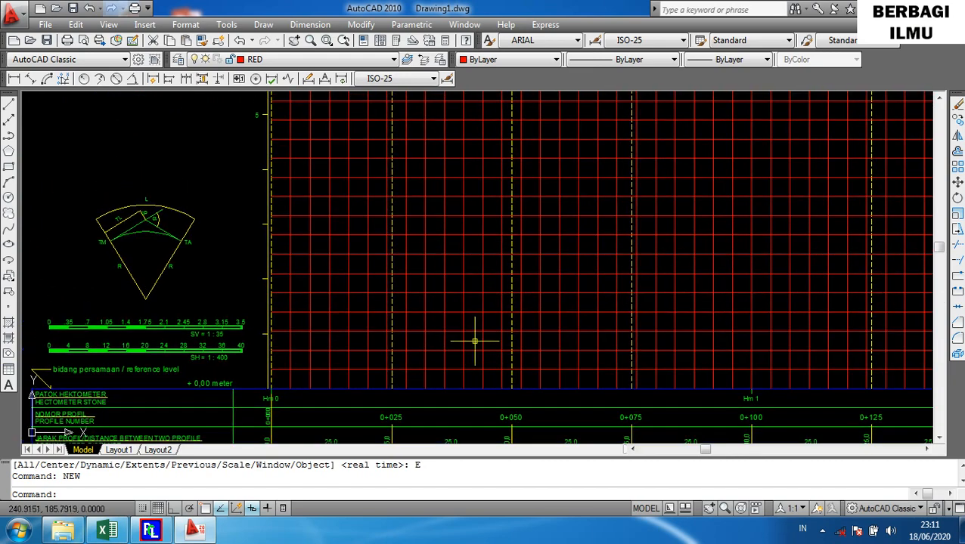
Examine the existing ground line along the grid from the first station to the last.
{"action": "left_click_drag", "start_coordinate": [474, 287], "coordinate": [421, 405]}
{"action": "scroll", "coordinate": [403, 155], "scroll_direction": "up", "scroll_amount": 1}
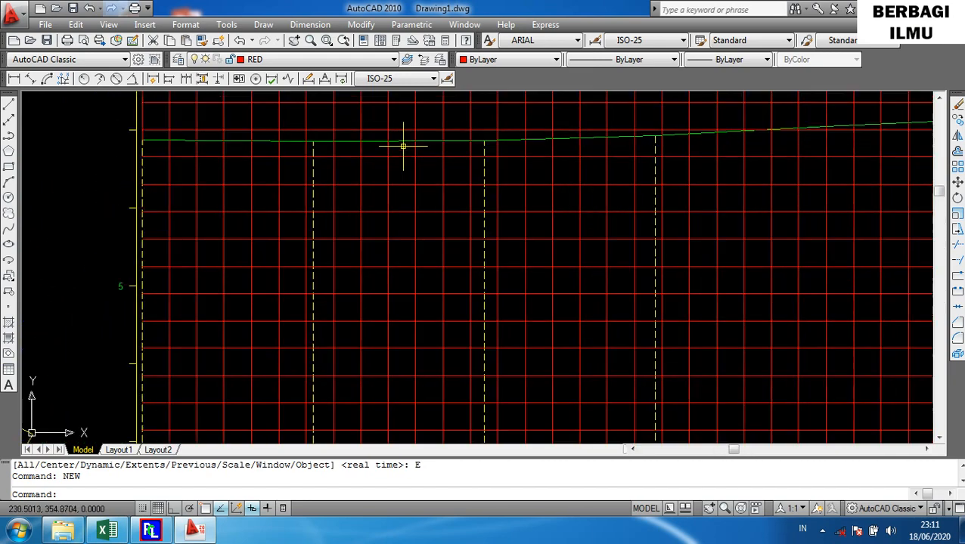
{"action": "scroll", "coordinate": [403, 146], "scroll_direction": "up", "scroll_amount": 1}
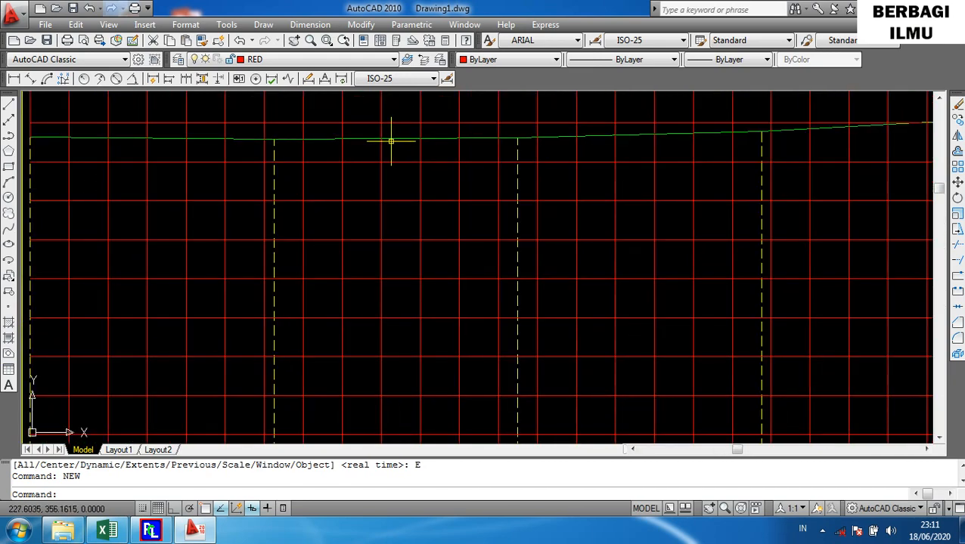
{"action": "scroll", "coordinate": [364, 139], "scroll_direction": "down", "scroll_amount": 2}
{"action": "scroll", "coordinate": [523, 157], "scroll_direction": "up", "scroll_amount": 1}
{"action": "mouse_move", "coordinate": [517, 164]}
{"action": "left_mouse_down"}
{"action": "mouse_move", "coordinate": [492, 201]}
{"action": "mouse_move", "coordinate": [375, 221]}
{"action": "left_mouse_up"}
{"action": "left_click_drag", "start_coordinate": [513, 246], "coordinate": [312, 230]}
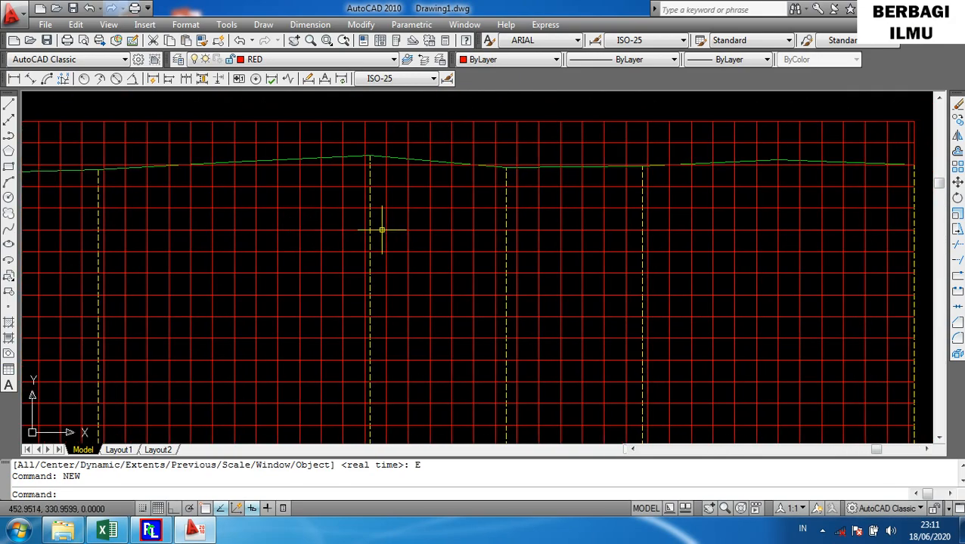
{"action": "mouse_move", "coordinate": [614, 249]}
{"action": "left_mouse_down"}
{"action": "mouse_move", "coordinate": [485, 216]}
{"action": "mouse_move", "coordinate": [722, 216]}
{"action": "left_mouse_up"}
{"action": "scroll", "coordinate": [516, 214], "scroll_direction": "down", "scroll_amount": 2}
{"action": "left_click_drag", "start_coordinate": [453, 237], "coordinate": [517, 185]}
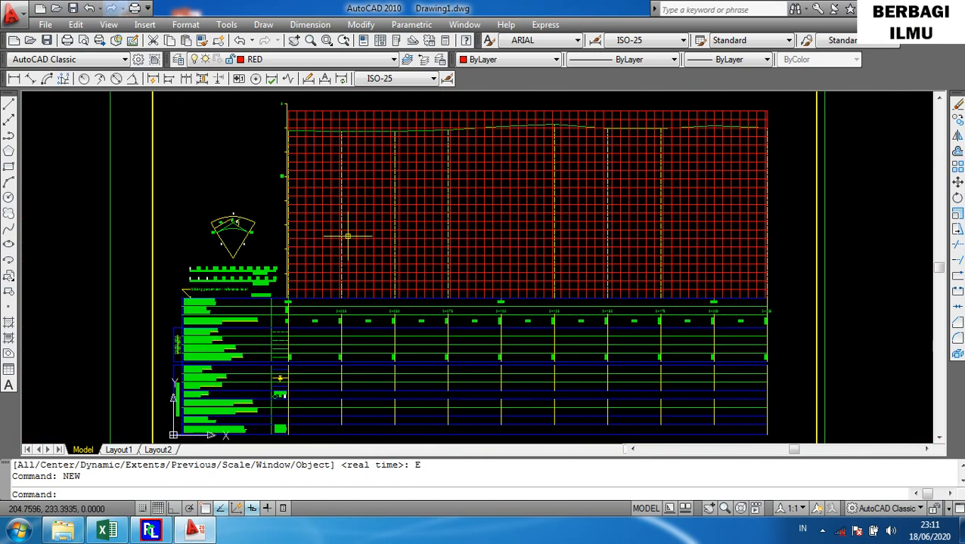
Compare the existing and design rows of the table below the long section grid.
{"action": "scroll", "coordinate": [282, 332], "scroll_direction": "up", "scroll_amount": 2}
{"action": "left_click_drag", "start_coordinate": [283, 332], "coordinate": [368, 214]}
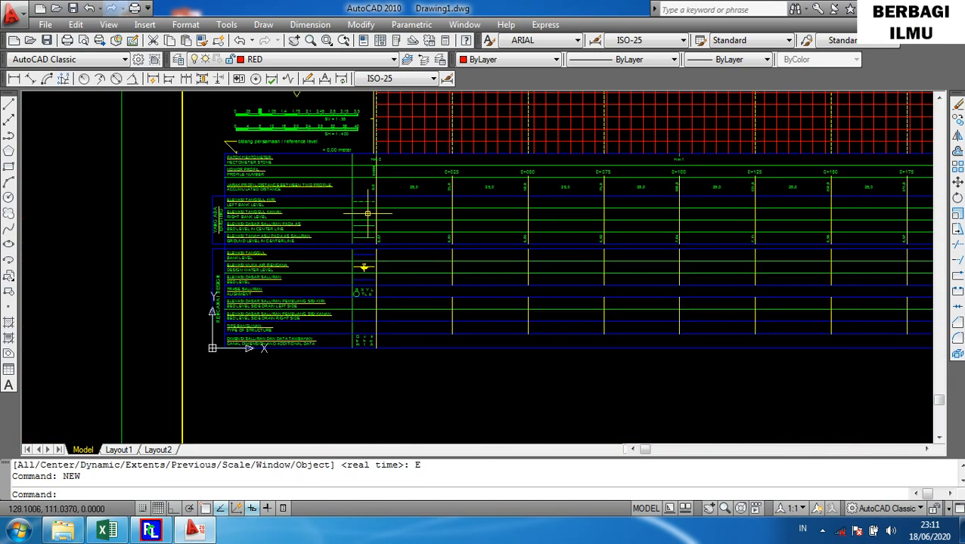
{"action": "scroll", "coordinate": [296, 264], "scroll_direction": "up", "scroll_amount": 1}
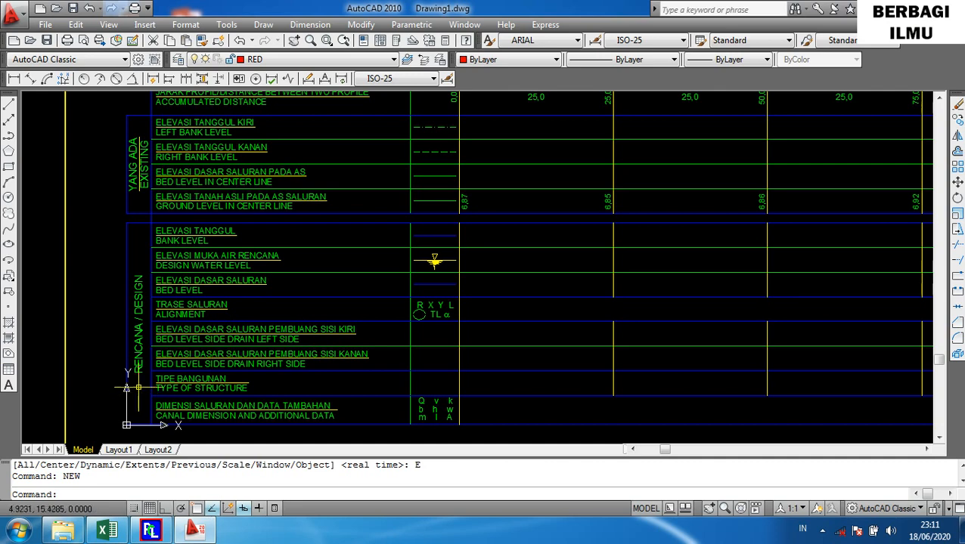
{"action": "scroll", "coordinate": [151, 353], "scroll_direction": "down", "scroll_amount": 1}
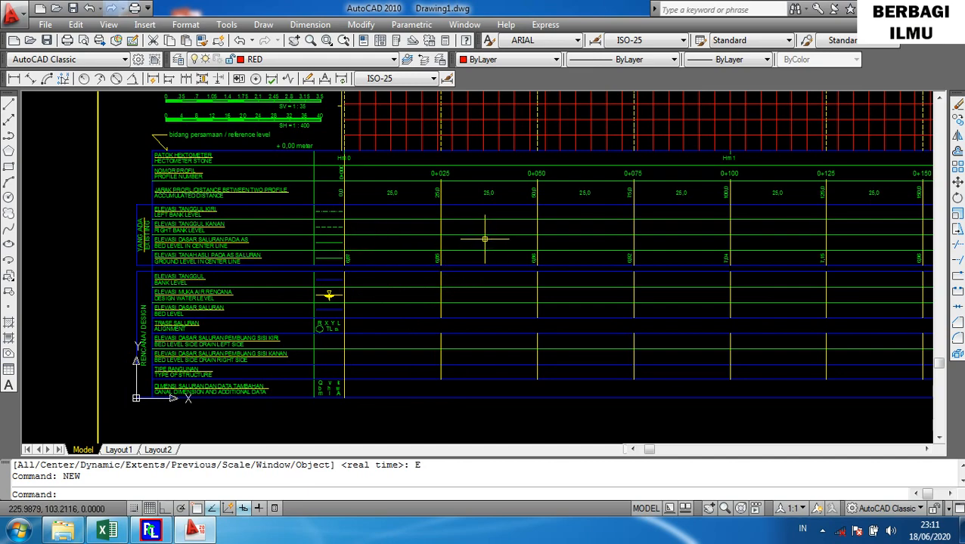
Examine the row headings of the existing and design blocks in the table below the long section grid.
{"action": "left_click_drag", "start_coordinate": [481, 241], "coordinate": [454, 279]}
{"action": "scroll", "coordinate": [297, 253], "scroll_direction": "up", "scroll_amount": 3}
{"action": "mouse_move", "coordinate": [212, 258]}
{"action": "left_mouse_down"}
{"action": "mouse_move", "coordinate": [364, 290]}
{"action": "mouse_move", "coordinate": [477, 282]}
{"action": "left_mouse_up"}
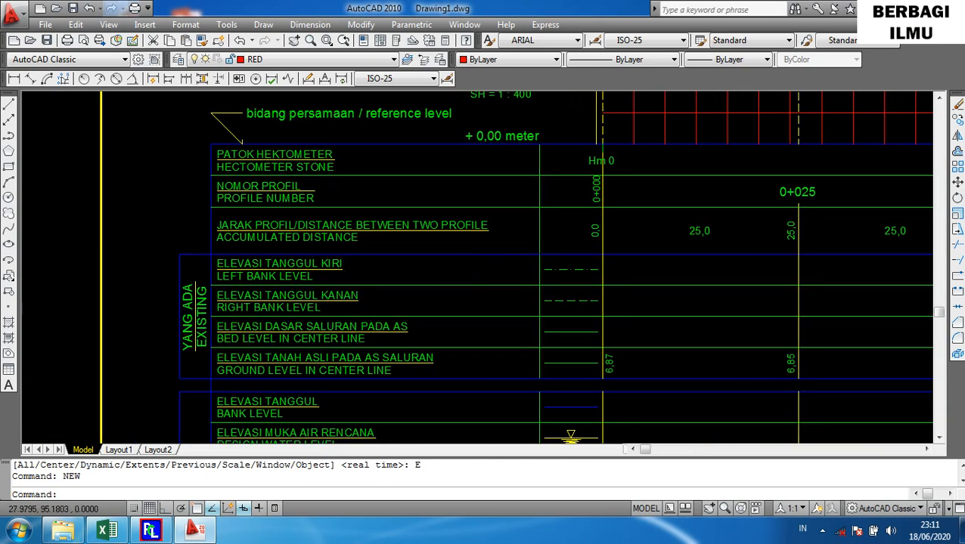
{"action": "scroll", "coordinate": [243, 339], "scroll_direction": "down", "scroll_amount": 2}
{"action": "scroll", "coordinate": [257, 355], "scroll_direction": "up", "scroll_amount": 1}
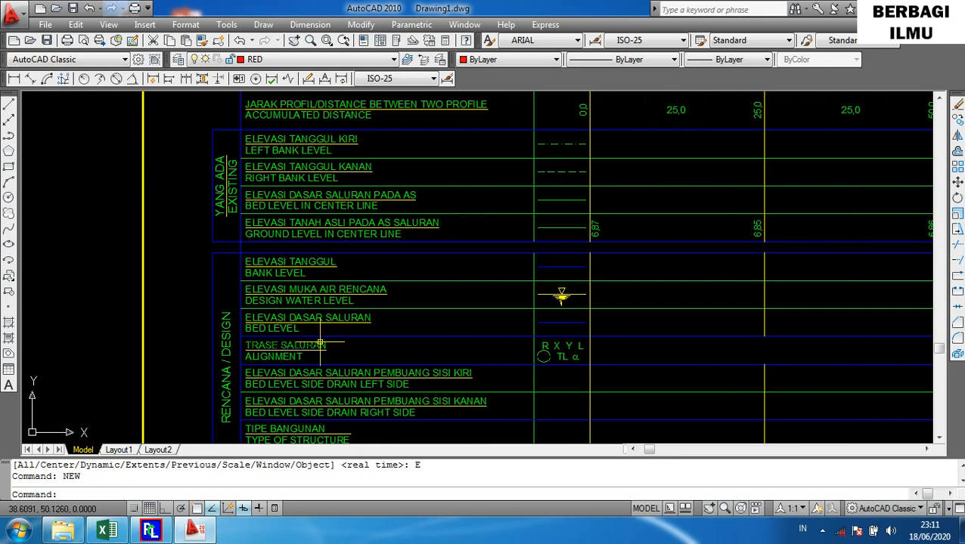
{"action": "scroll", "coordinate": [324, 341], "scroll_direction": "down", "scroll_amount": 1}
{"action": "left_click_drag", "start_coordinate": [542, 314], "coordinate": [481, 365]}
{"action": "scroll", "coordinate": [551, 301], "scroll_direction": "down", "scroll_amount": 1}
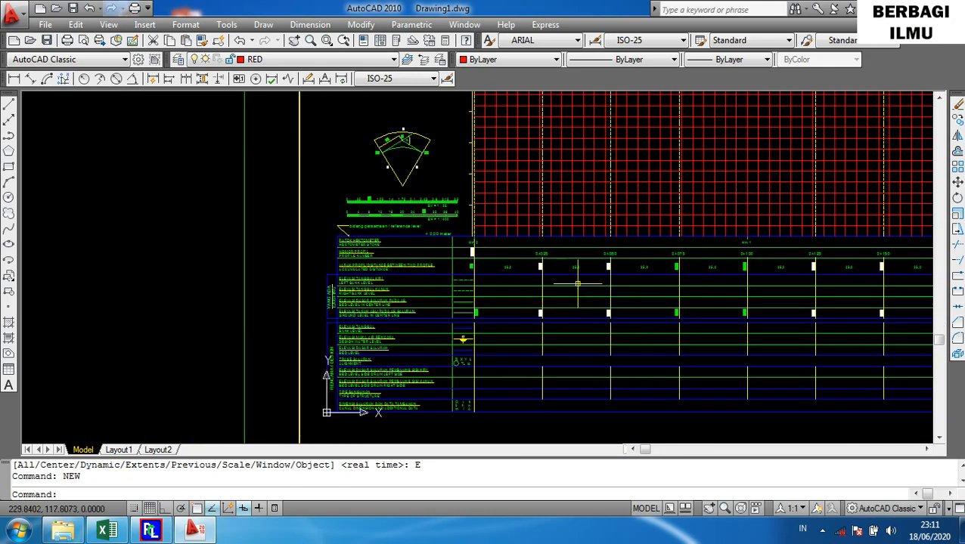
Examine the plotted ground line across the grid and how the long section sits within the drawing frame.
{"action": "scroll", "coordinate": [484, 349], "scroll_direction": "up", "scroll_amount": 2}
{"action": "left_click_drag", "start_coordinate": [568, 272], "coordinate": [540, 300]}
{"action": "left_click_drag", "start_coordinate": [587, 260], "coordinate": [418, 309]}
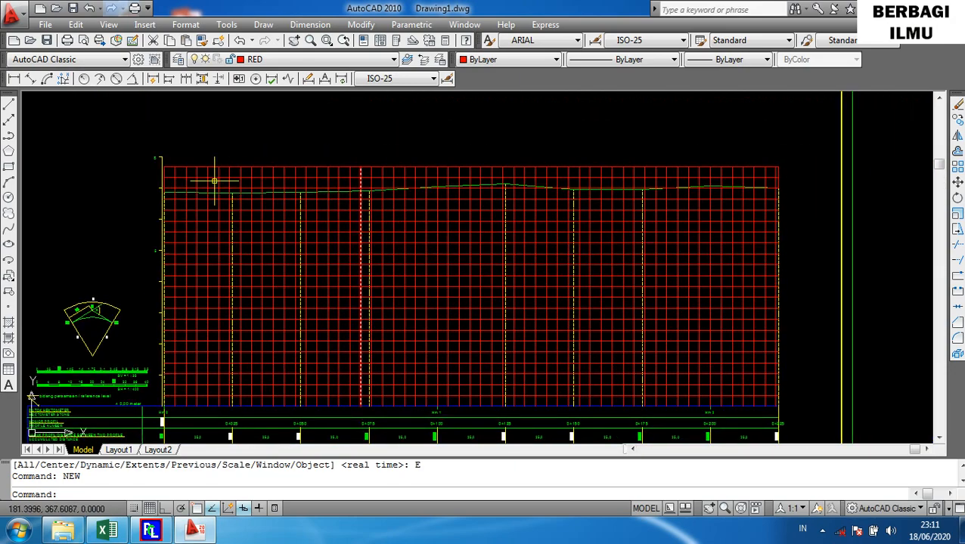
{"action": "scroll", "coordinate": [212, 179], "scroll_direction": "up", "scroll_amount": 1}
{"action": "mouse_move", "coordinate": [379, 263]}
{"action": "left_mouse_down"}
{"action": "mouse_move", "coordinate": [244, 258]}
{"action": "mouse_move", "coordinate": [301, 257]}
{"action": "left_mouse_up"}
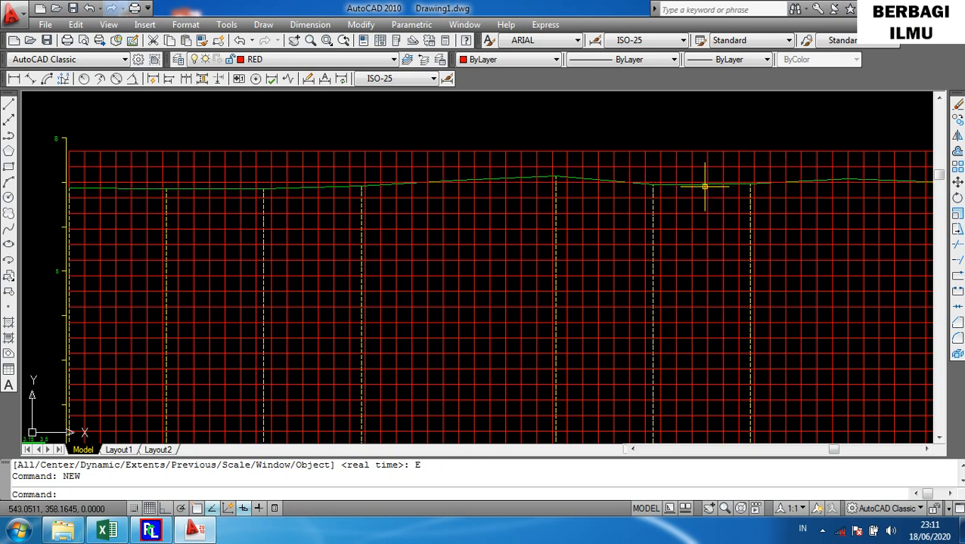
{"action": "scroll", "coordinate": [472, 183], "scroll_direction": "down", "scroll_amount": 2}
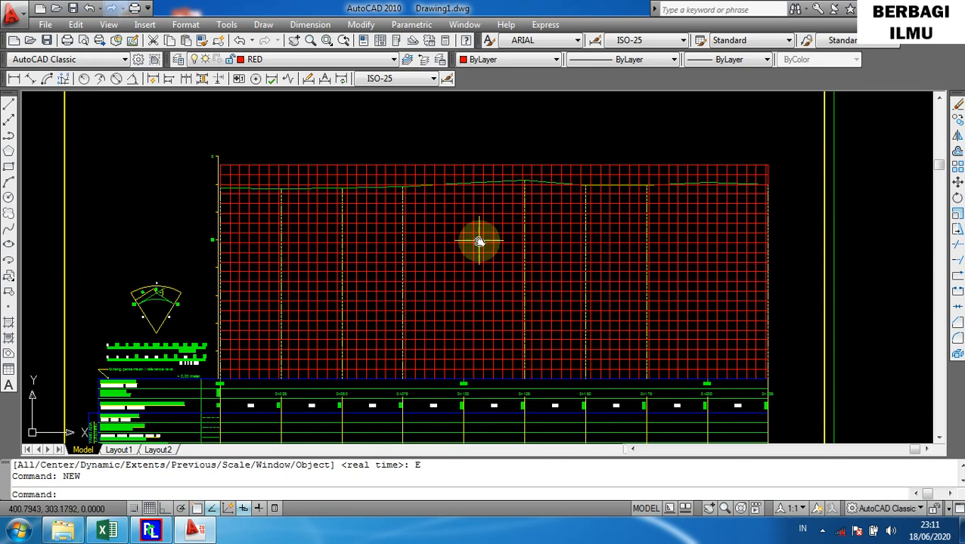
{"action": "left_click_drag", "start_coordinate": [478, 244], "coordinate": [517, 174]}
{"action": "scroll", "coordinate": [520, 175], "scroll_direction": "down", "scroll_amount": 1}
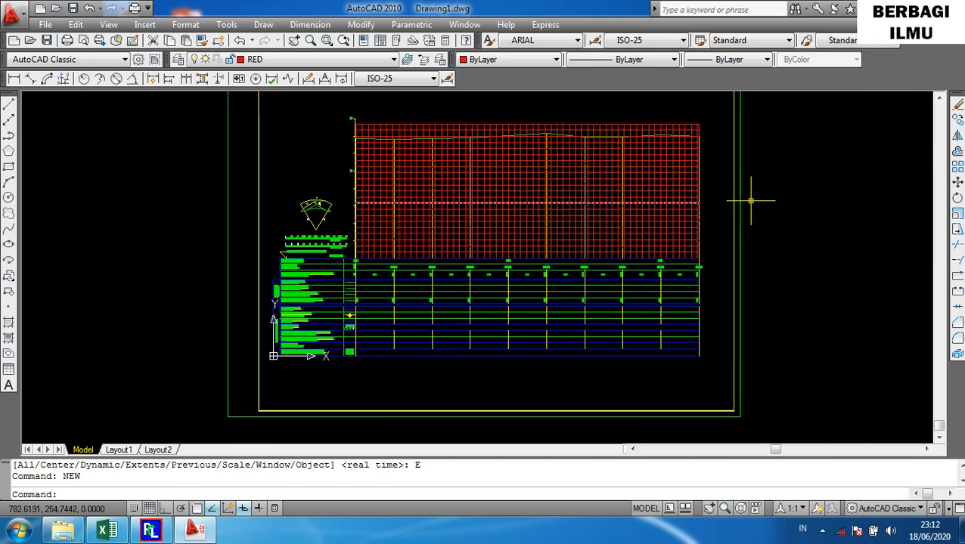
{"action": "left_click_drag", "start_coordinate": [819, 211], "coordinate": [822, 244]}
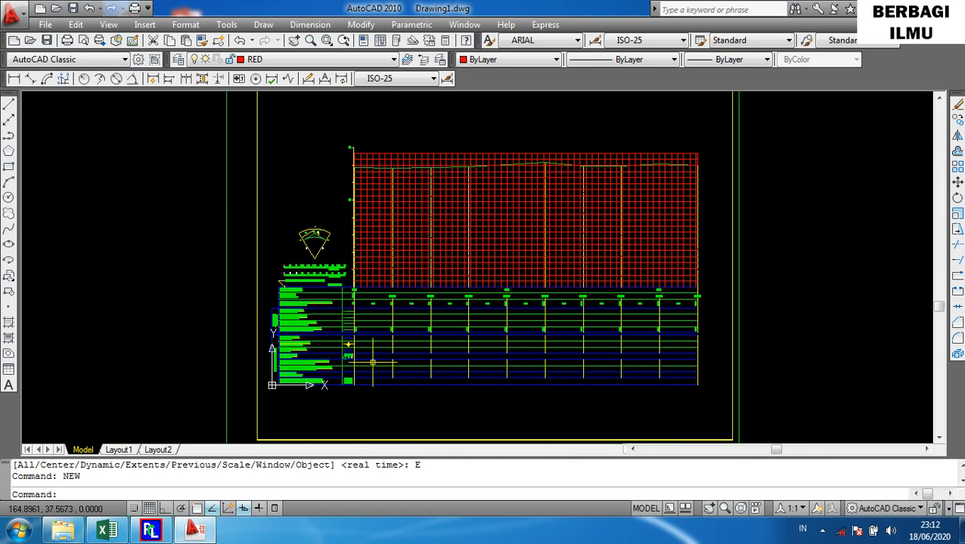
Check the scales, sheet count and station data in the Master Long Section workbook in Excel against the AutoCAD plot.
{"action": "left_click", "coordinate": [99, 532]}
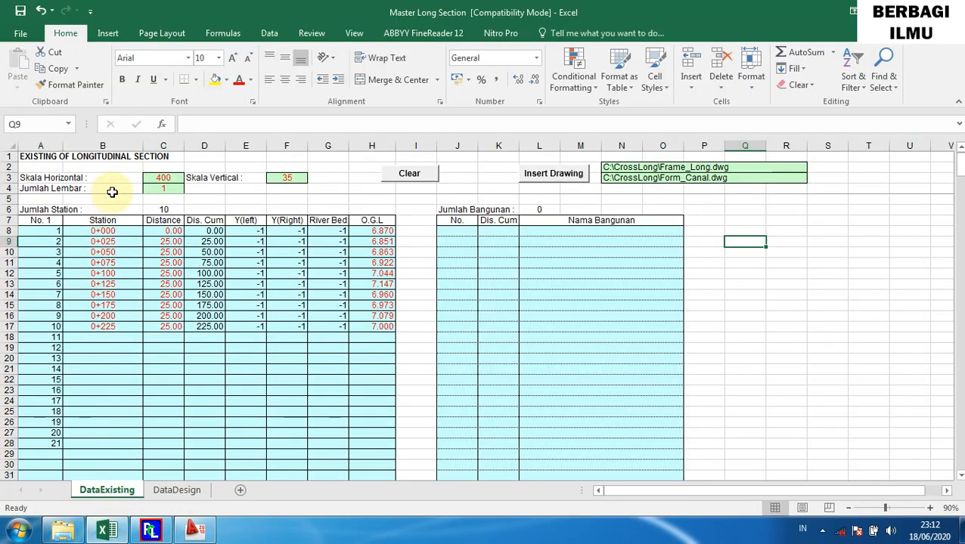
{"action": "left_click", "coordinate": [110, 532]}
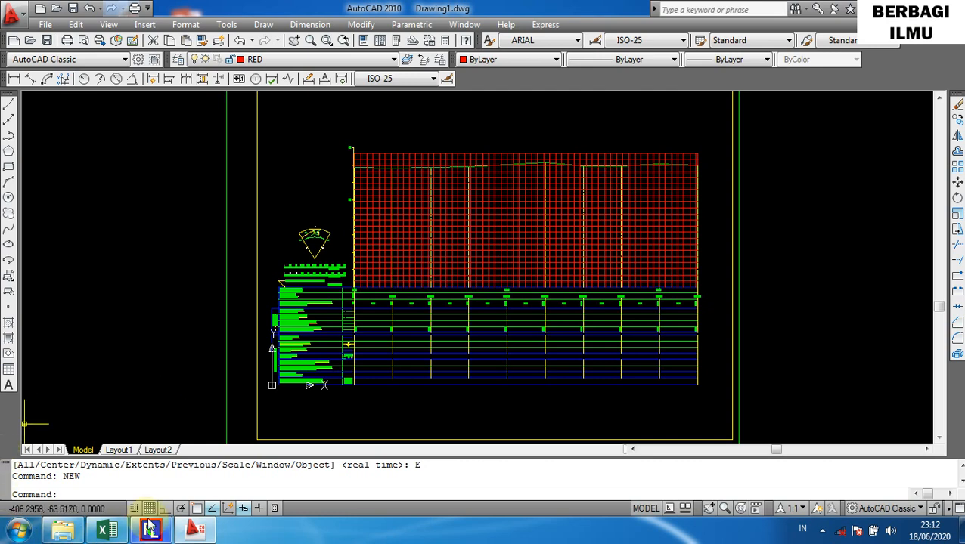
{"action": "mouse_move", "coordinate": [119, 534]}
{"action": "left_click", "coordinate": [128, 393]}
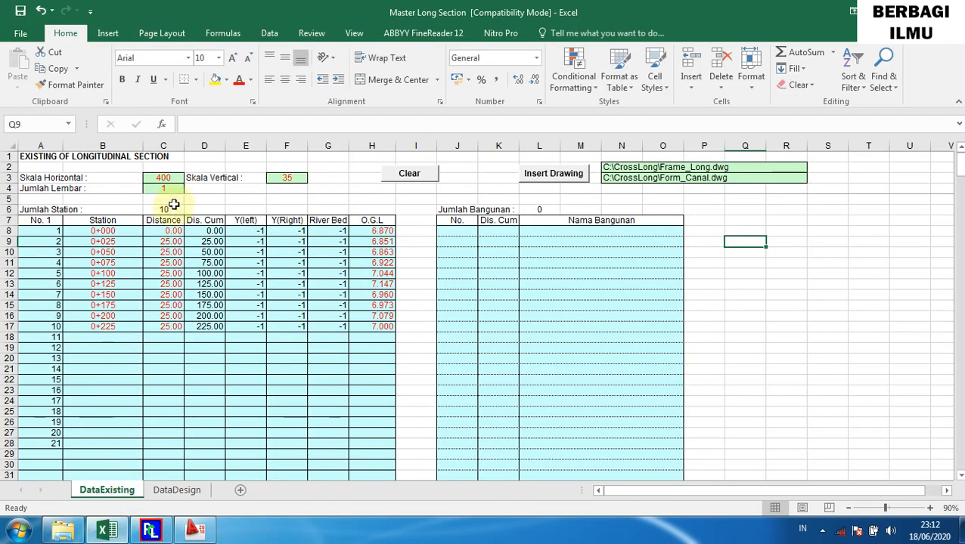
{"action": "left_click", "coordinate": [106, 531]}
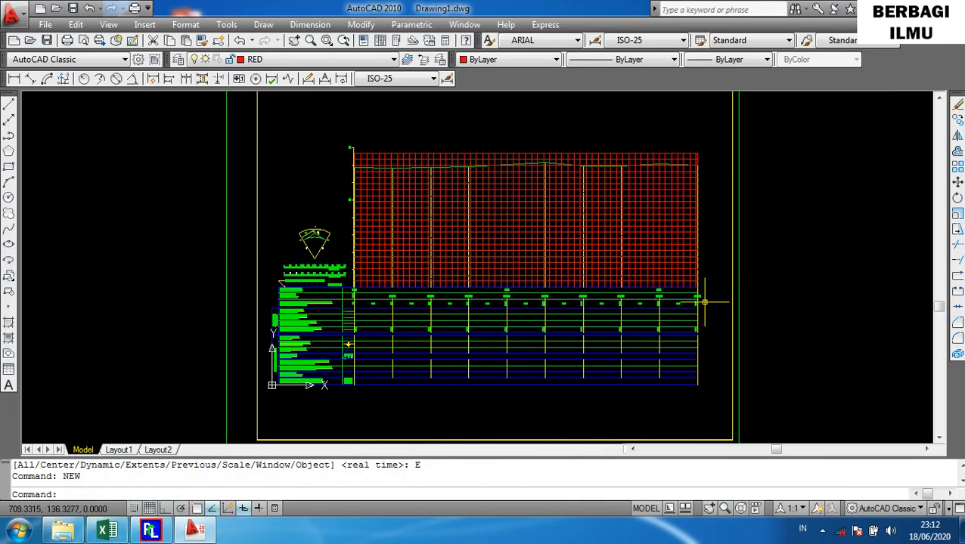
Examine the extent of the long section within its sheet frame in AutoCAD, checking it against the Excel workbook.
{"action": "scroll", "coordinate": [700, 153], "scroll_direction": "down", "scroll_amount": 2}
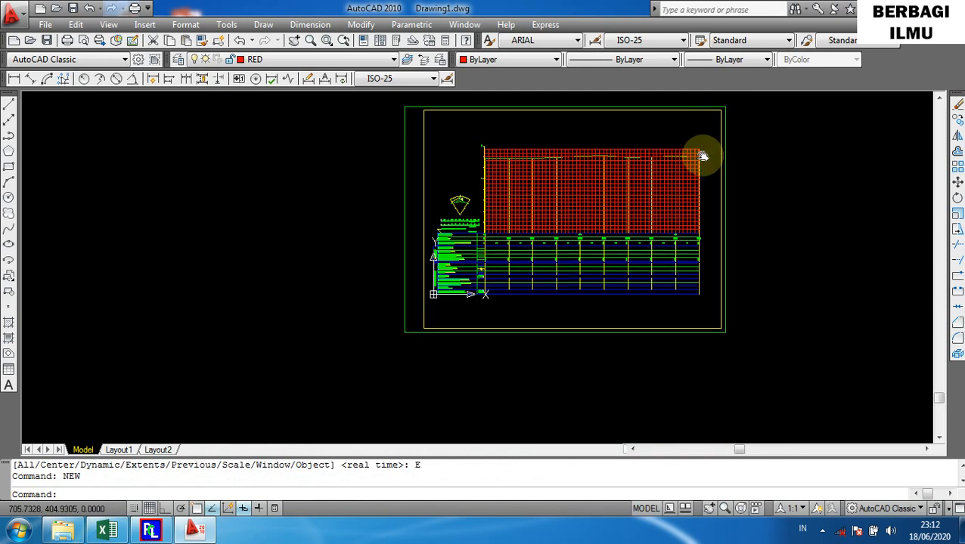
{"action": "scroll", "coordinate": [652, 222], "scroll_direction": "up", "scroll_amount": 4}
{"action": "mouse_move", "coordinate": [517, 200]}
{"action": "left_mouse_down"}
{"action": "mouse_move", "coordinate": [499, 177]}
{"action": "mouse_move", "coordinate": [503, 150]}
{"action": "left_mouse_up"}
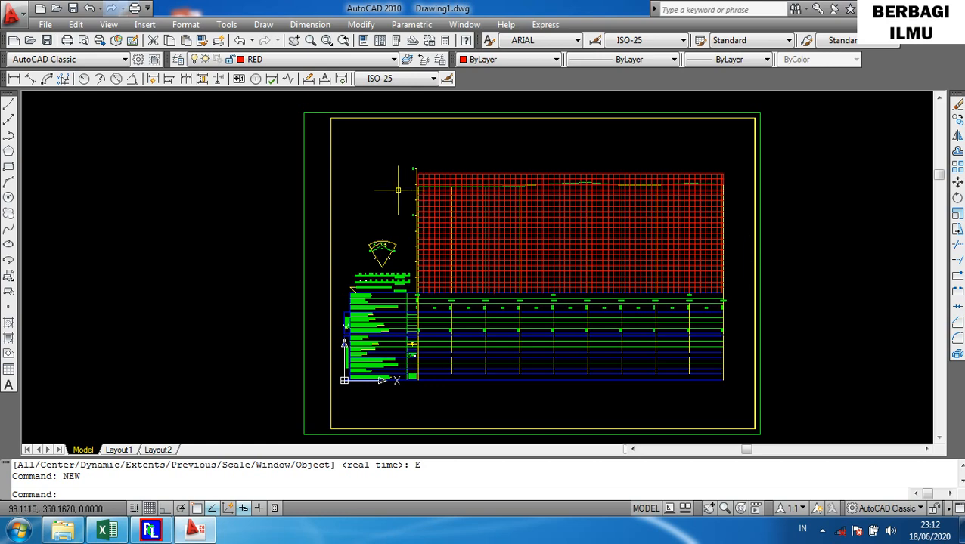
{"action": "scroll", "coordinate": [397, 190], "scroll_direction": "up", "scroll_amount": 2}
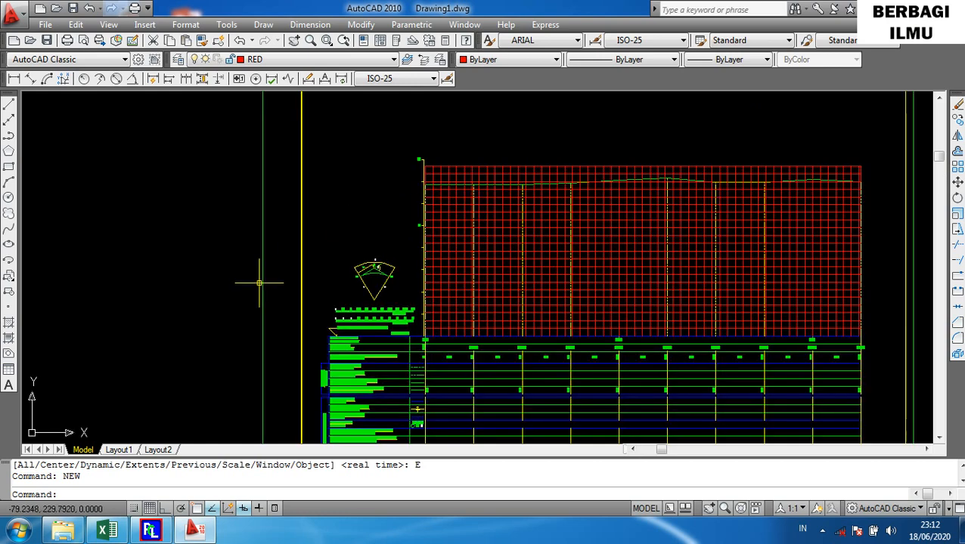
{"action": "left_click", "coordinate": [96, 534]}
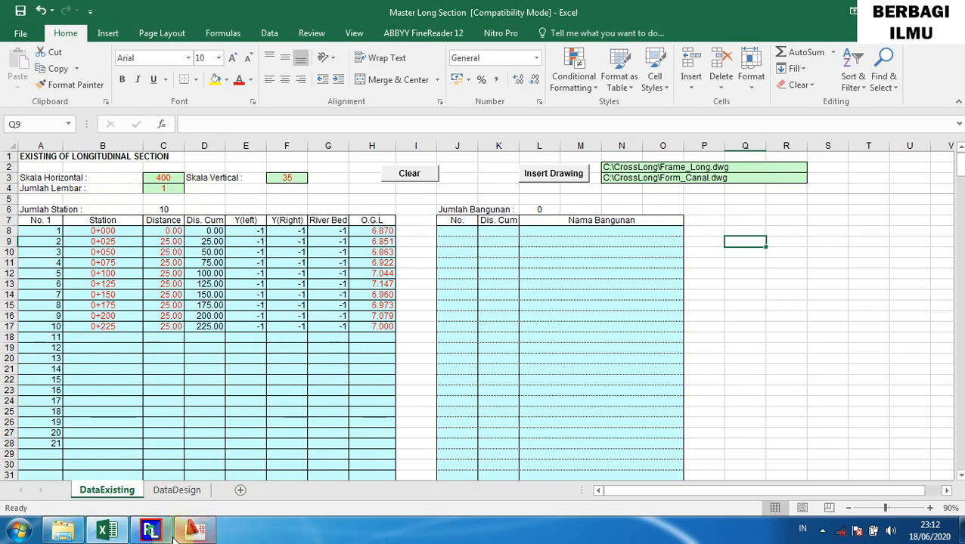
{"action": "scroll", "coordinate": [143, 448], "scroll_direction": "down", "scroll_amount": 2}
{"action": "left_click", "coordinate": [195, 530]}
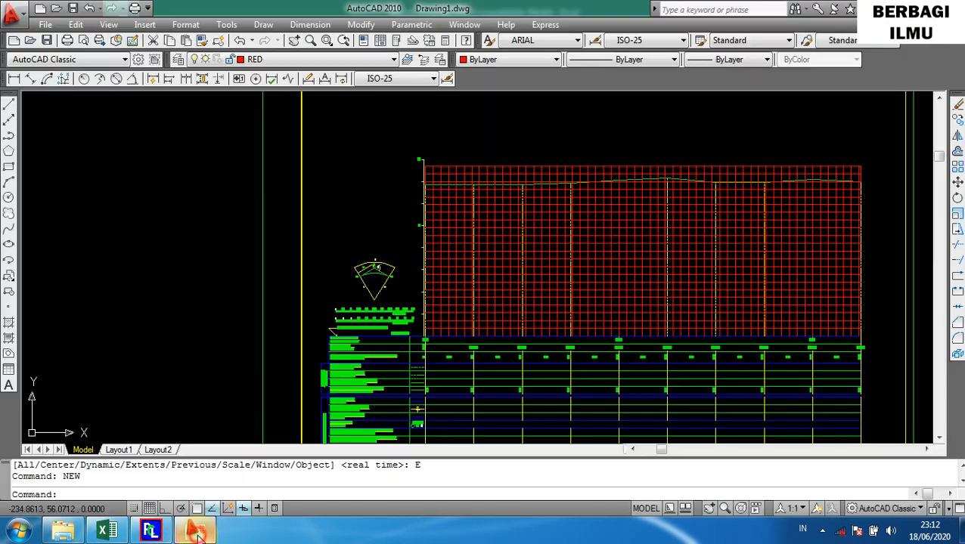
{"action": "scroll", "coordinate": [300, 366], "scroll_direction": "down", "scroll_amount": 2}
{"action": "scroll", "coordinate": [215, 280], "scroll_direction": "down", "scroll_amount": 1}
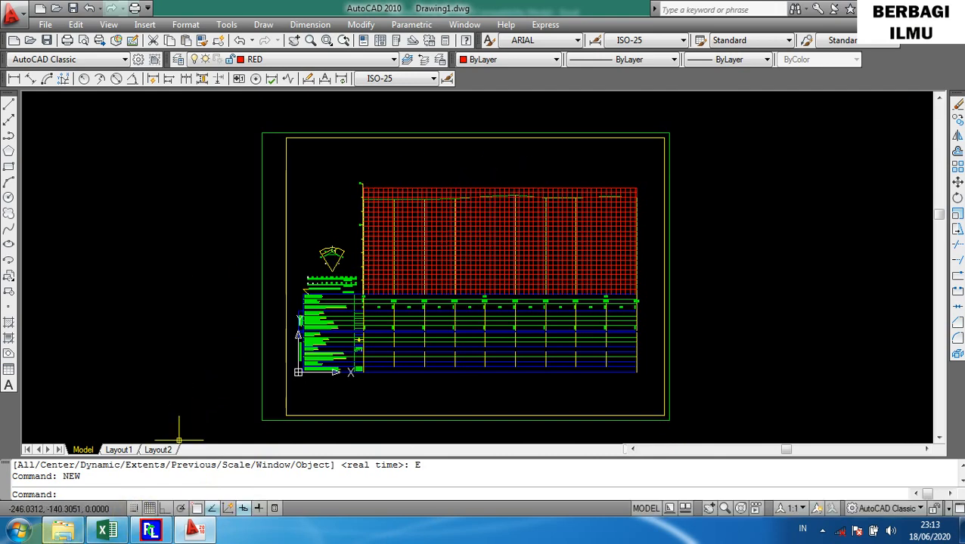
Switch to Excel and review the station tables and datum rows for sheets 1 to 3 on the DataExisting worksheet.
{"action": "left_click", "coordinate": [108, 530]}
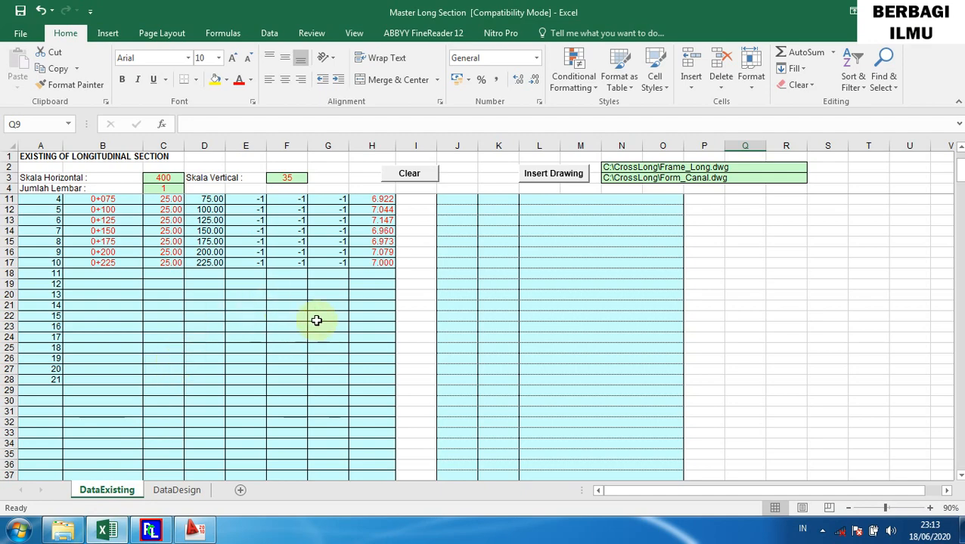
{"action": "scroll", "coordinate": [216, 352], "scroll_direction": "down", "scroll_amount": 7}
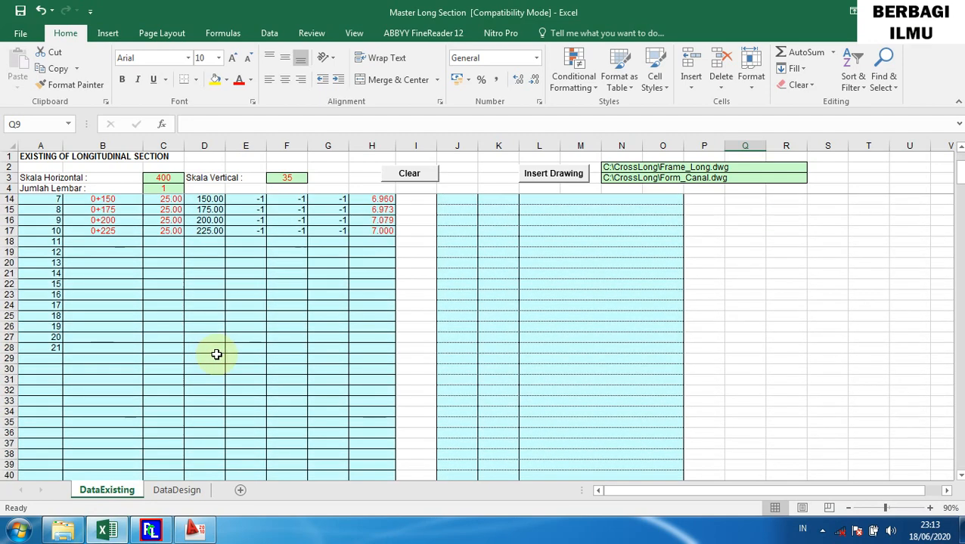
{"action": "scroll", "coordinate": [216, 354], "scroll_direction": "down", "scroll_amount": 8}
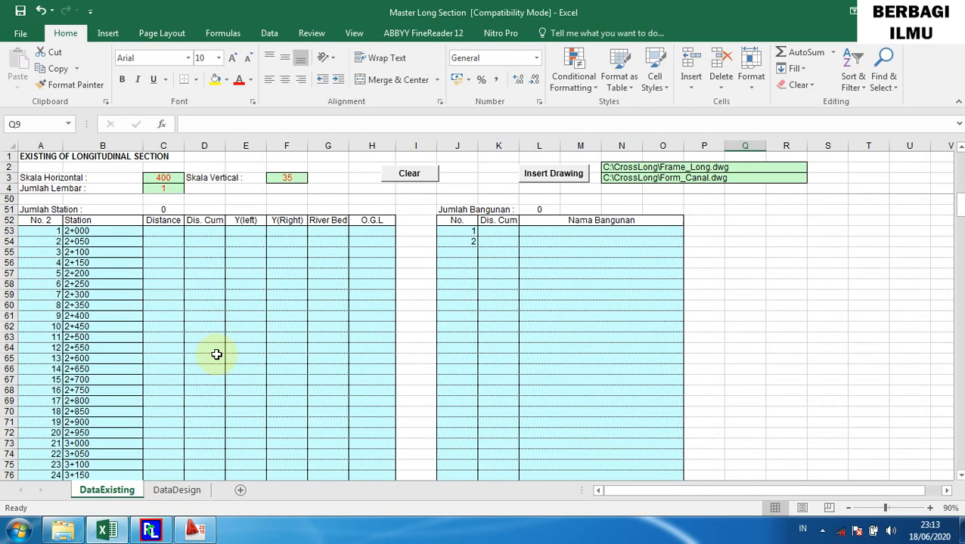
{"action": "scroll", "coordinate": [216, 355], "scroll_direction": "down", "scroll_amount": 3}
{"action": "scroll", "coordinate": [216, 354], "scroll_direction": "up", "scroll_amount": 6}
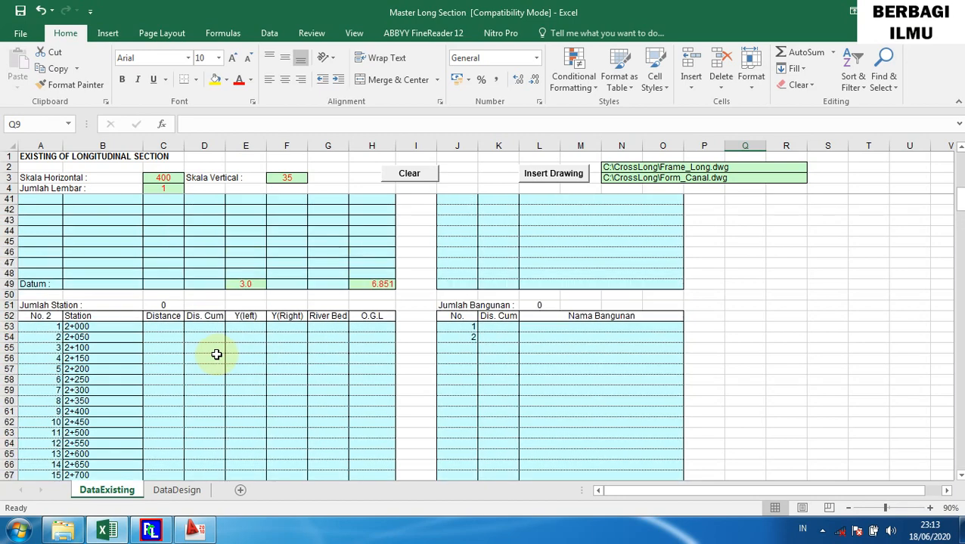
{"action": "scroll", "coordinate": [216, 354], "scroll_direction": "down", "scroll_amount": 14}
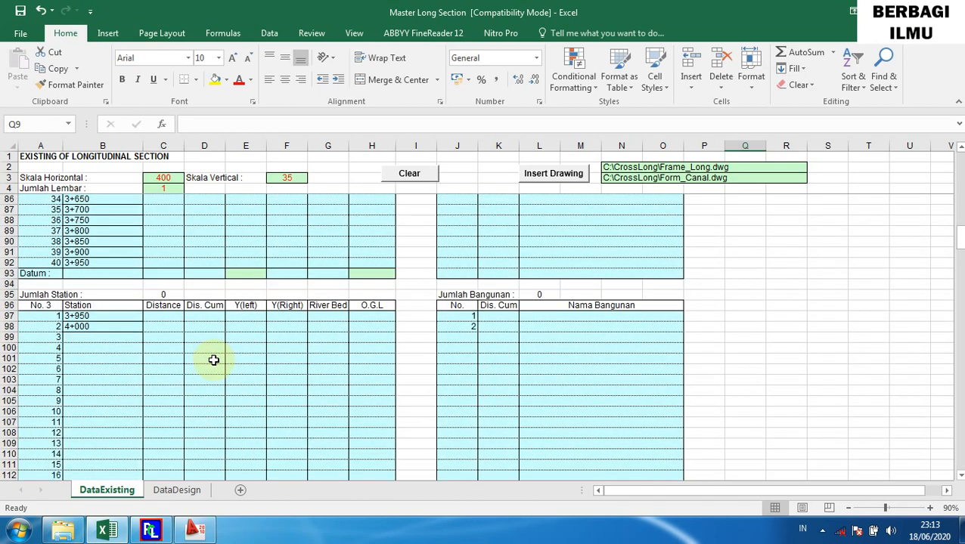
{"action": "scroll", "coordinate": [214, 359], "scroll_direction": "up", "scroll_amount": 20}
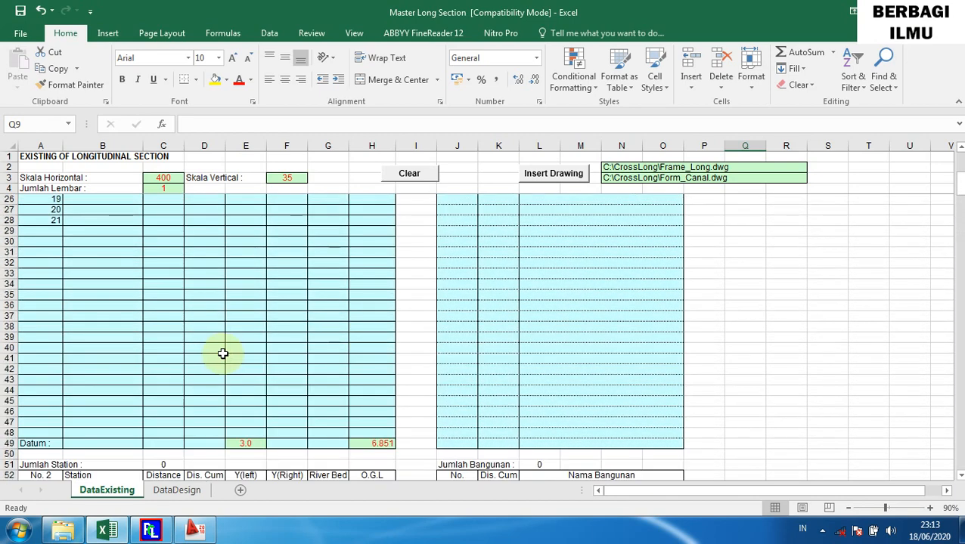
Switch to AutoCAD and examine the scale bars and the existing and design rows of the plotted table.
{"action": "left_click", "coordinate": [199, 531]}
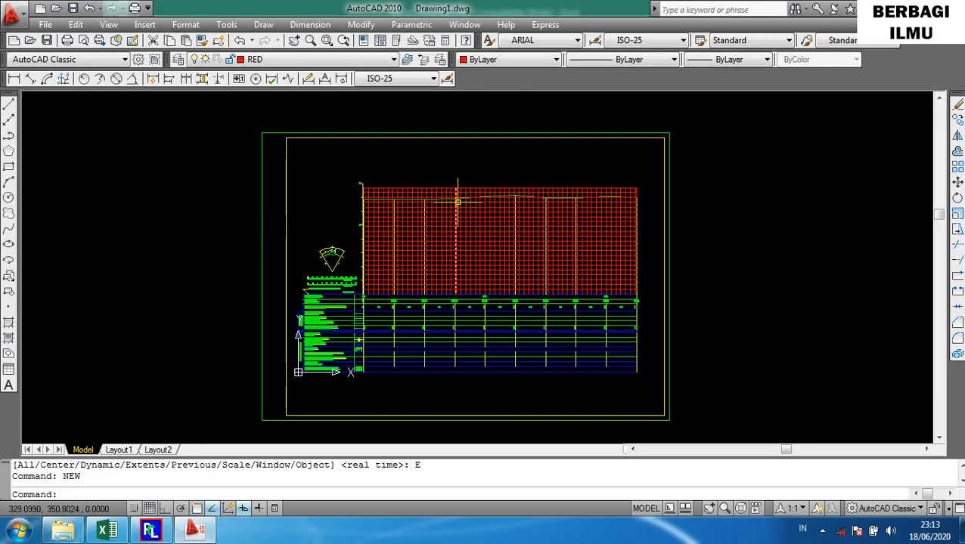
{"action": "scroll", "coordinate": [458, 185], "scroll_direction": "up", "scroll_amount": 2}
{"action": "scroll", "coordinate": [459, 162], "scroll_direction": "down", "scroll_amount": 3}
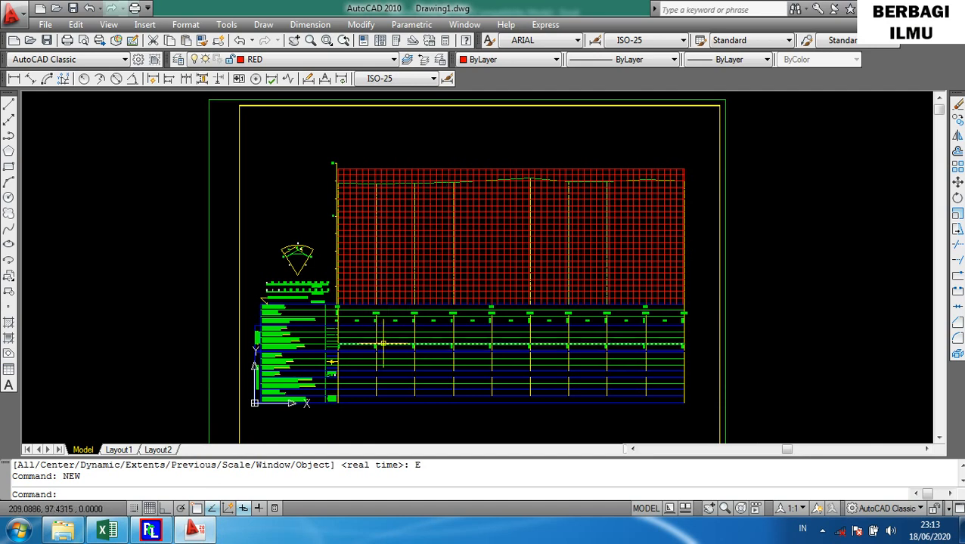
{"action": "scroll", "coordinate": [309, 390], "scroll_direction": "up", "scroll_amount": 2}
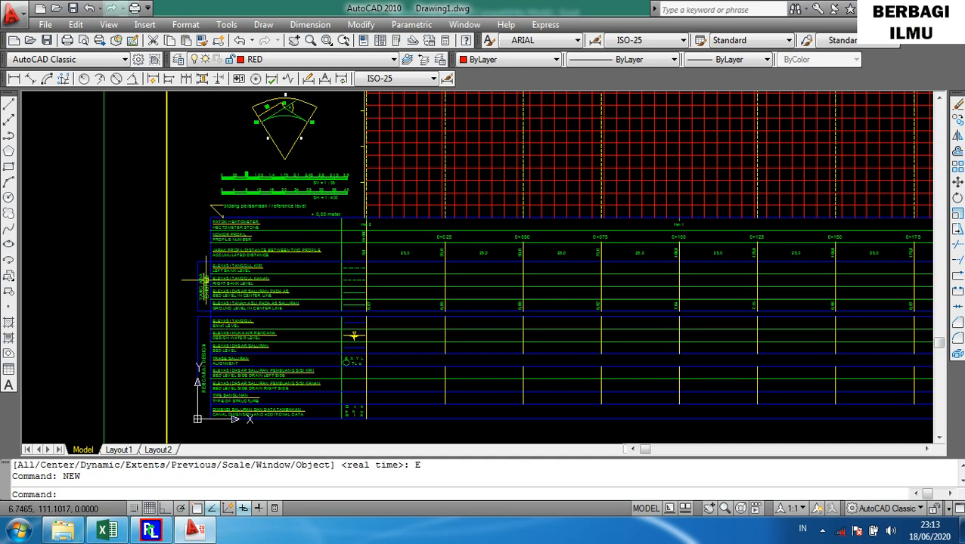
{"action": "scroll", "coordinate": [203, 345], "scroll_direction": "up", "scroll_amount": 2}
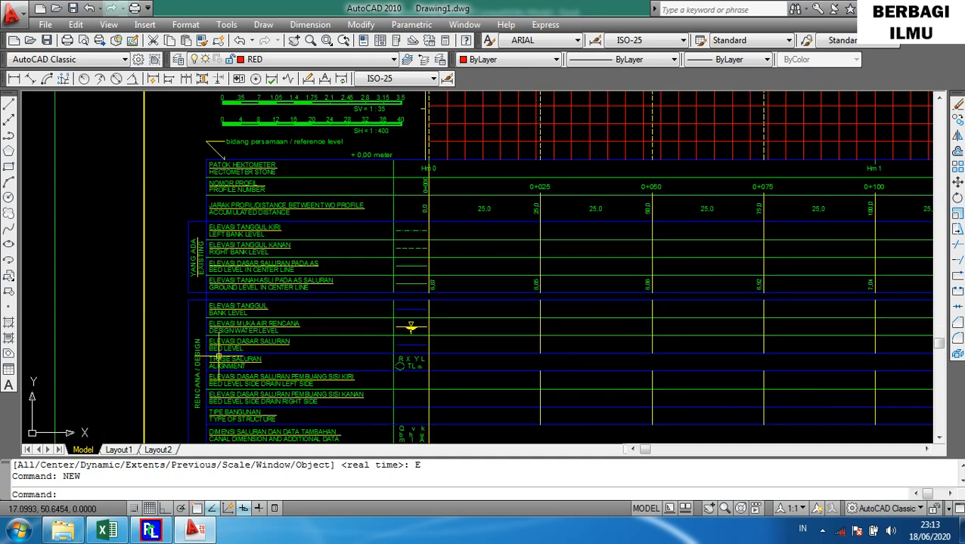
{"action": "scroll", "coordinate": [373, 241], "scroll_direction": "down", "scroll_amount": 4}
{"action": "mouse_move", "coordinate": [345, 273]}
{"action": "left_mouse_down"}
{"action": "mouse_move", "coordinate": [312, 338]}
{"action": "mouse_move", "coordinate": [255, 395]}
{"action": "left_mouse_up"}
{"action": "mouse_move", "coordinate": [258, 209]}
{"action": "left_mouse_down"}
{"action": "mouse_move", "coordinate": [240, 198]}
{"action": "mouse_move", "coordinate": [243, 188]}
{"action": "left_mouse_up"}
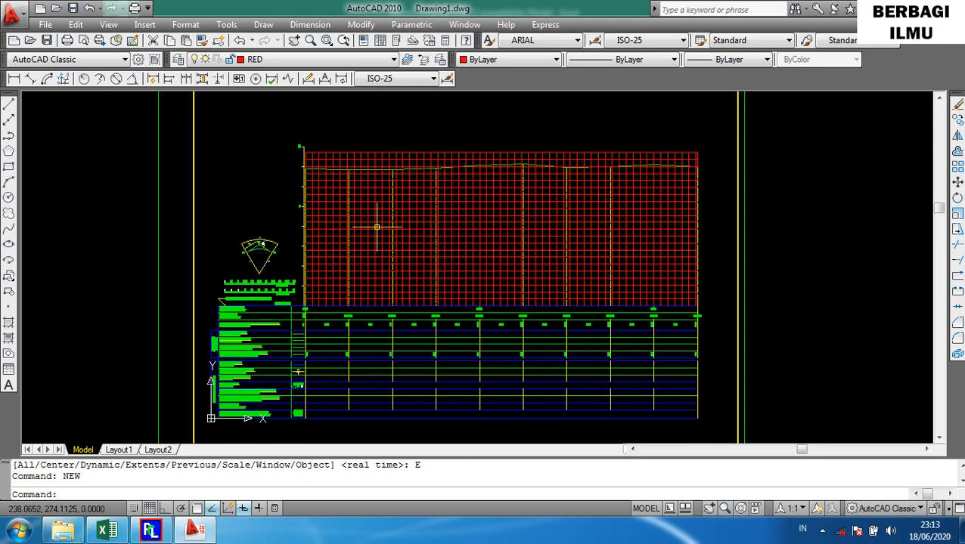
{"action": "scroll", "coordinate": [582, 195], "scroll_direction": "up", "scroll_amount": 2}
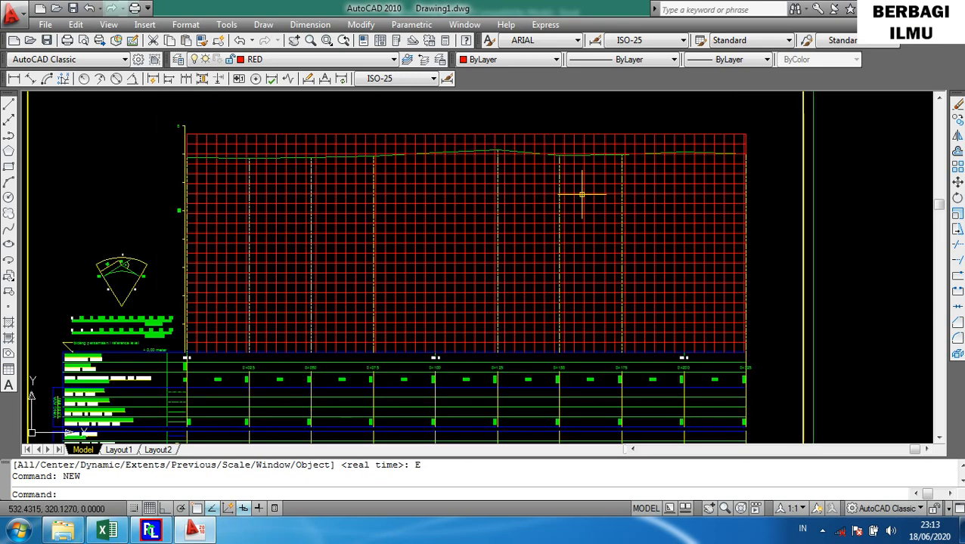
{"action": "scroll", "coordinate": [577, 194], "scroll_direction": "down", "scroll_amount": 4}
{"action": "scroll", "coordinate": [638, 205], "scroll_direction": "up", "scroll_amount": 2}
{"action": "mouse_move", "coordinate": [731, 210]}
{"action": "left_mouse_down"}
{"action": "mouse_move", "coordinate": [734, 222]}
{"action": "mouse_move", "coordinate": [709, 213]}
{"action": "left_mouse_up"}
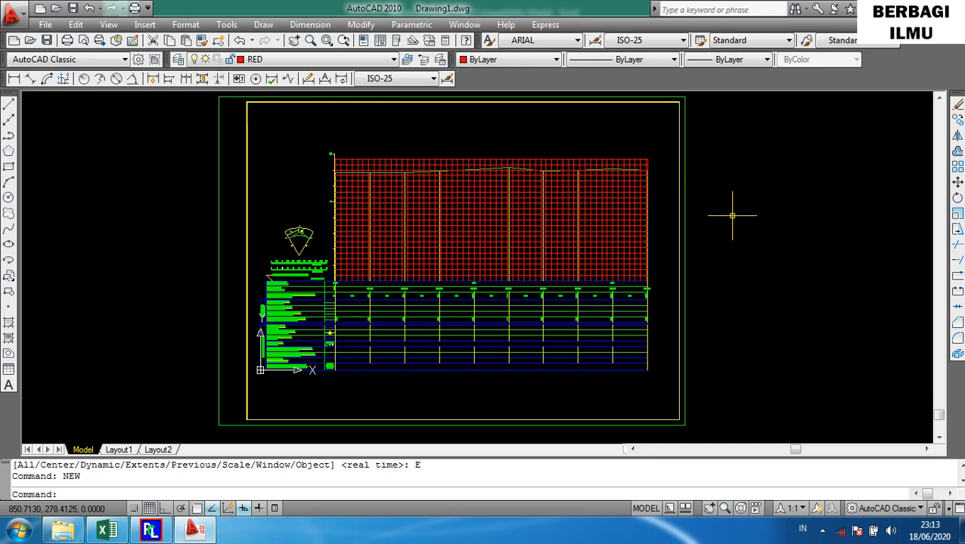
{"action": "scroll", "coordinate": [733, 212], "scroll_direction": "up", "scroll_amount": 1}
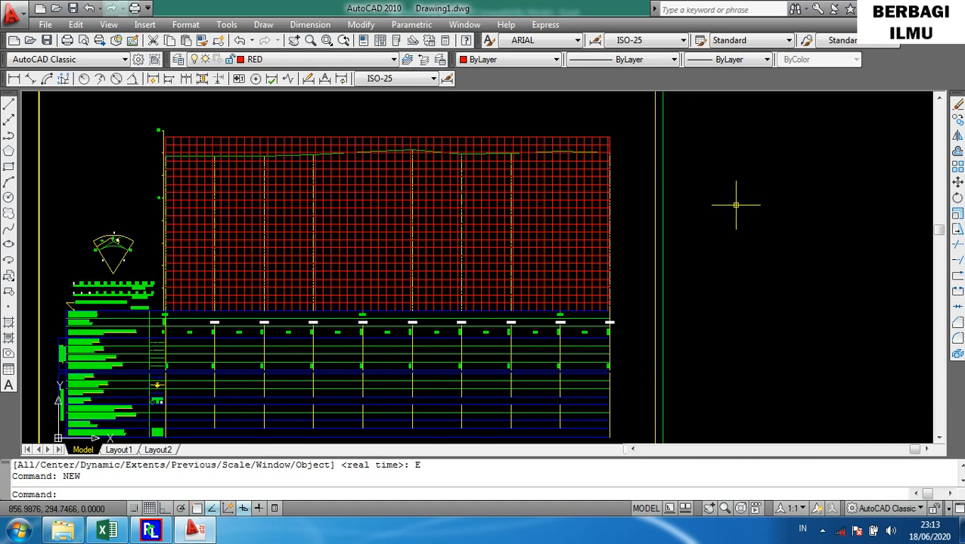
{"action": "scroll", "coordinate": [510, 157], "scroll_direction": "up", "scroll_amount": 2}
{"action": "scroll", "coordinate": [554, 195], "scroll_direction": "down", "scroll_amount": 3}
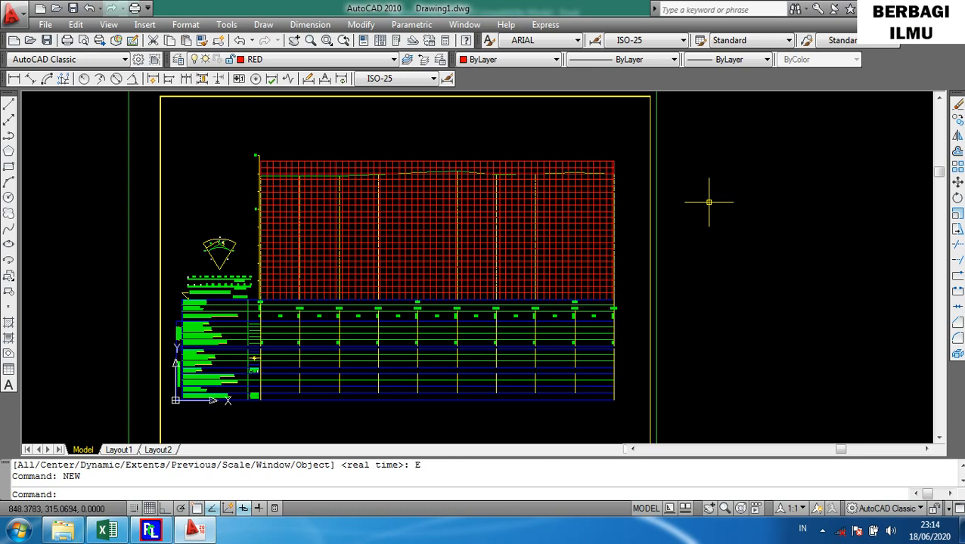
{"action": "scroll", "coordinate": [478, 157], "scroll_direction": "up", "scroll_amount": 1}
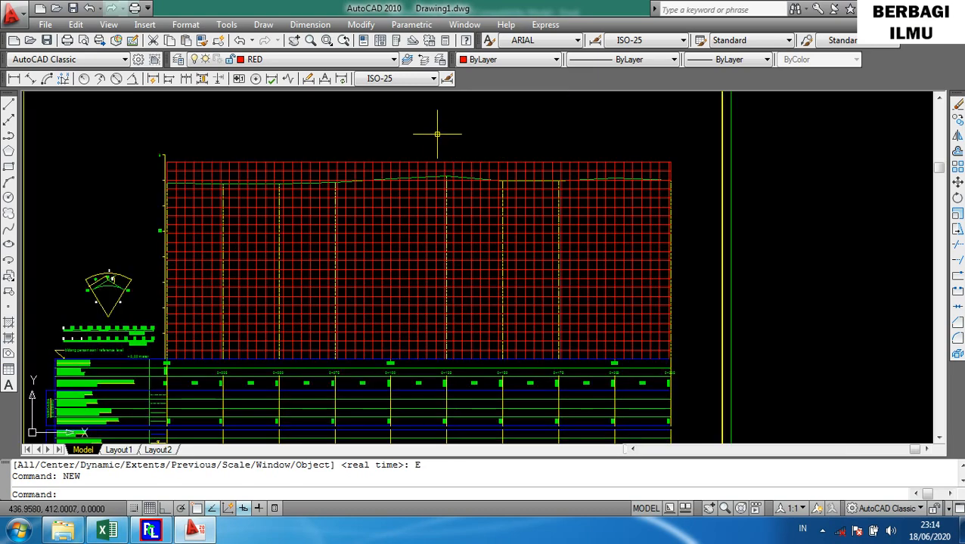
{"action": "mouse_move", "coordinate": [437, 134]}
{"action": "left_mouse_down"}
{"action": "mouse_move", "coordinate": [459, 140]}
{"action": "mouse_move", "coordinate": [519, 121]}
{"action": "left_mouse_up"}
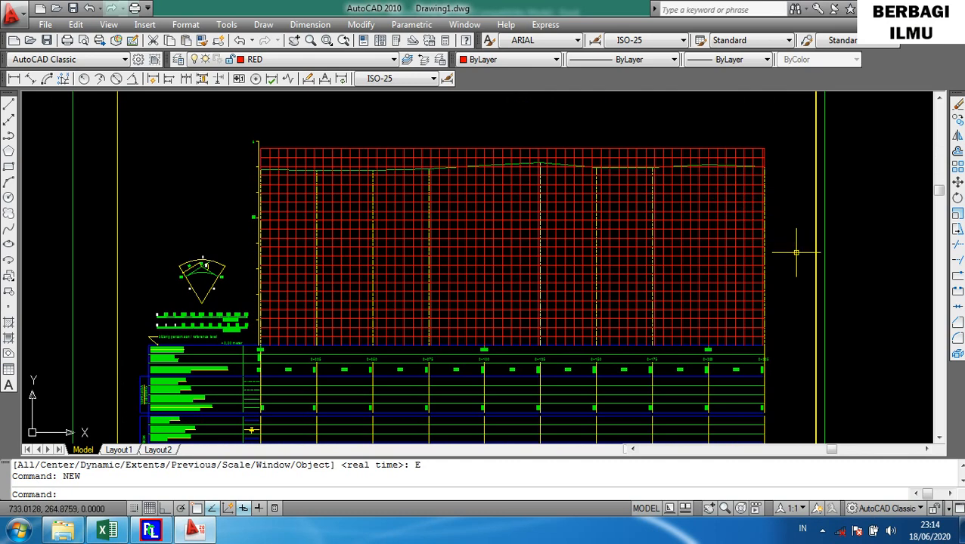
Examine the ground line, station verticals and red grid of the plotted long section within its sheet frame.
{"action": "left_click_drag", "start_coordinate": [796, 253], "coordinate": [788, 216]}
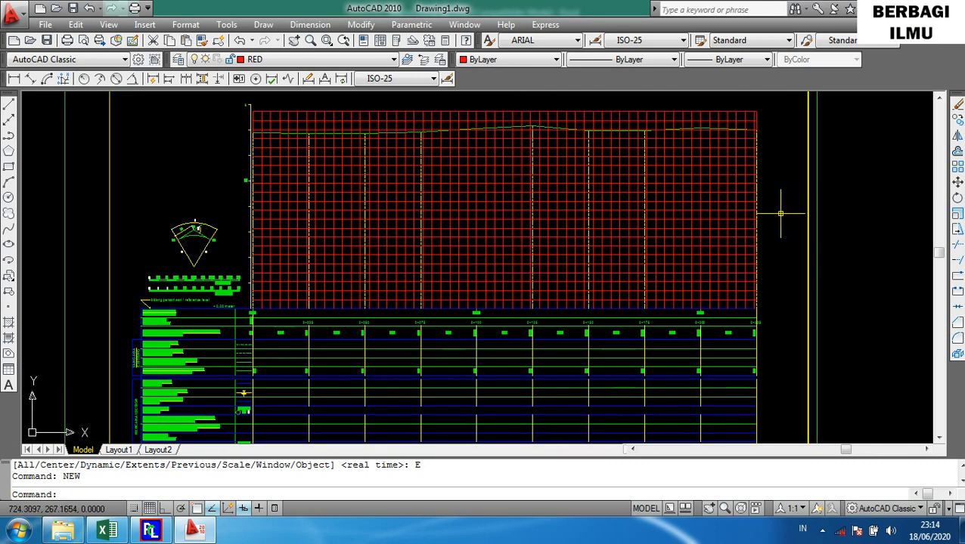
{"action": "scroll", "coordinate": [510, 129], "scroll_direction": "up", "scroll_amount": 2}
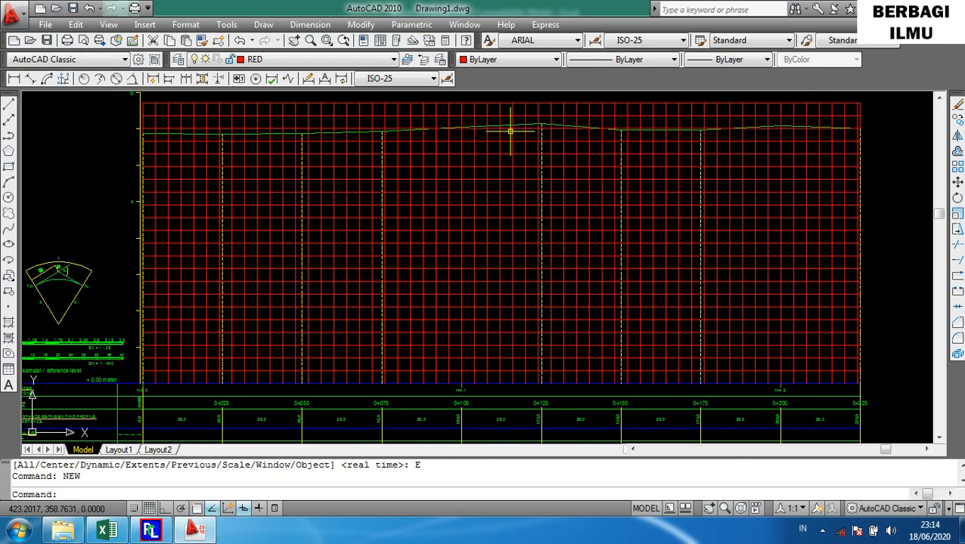
{"action": "mouse_move", "coordinate": [510, 129]}
{"action": "left_mouse_down"}
{"action": "mouse_move", "coordinate": [511, 178]}
{"action": "mouse_move", "coordinate": [517, 173]}
{"action": "left_mouse_up"}
{"action": "scroll", "coordinate": [517, 172], "scroll_direction": "down", "scroll_amount": 2}
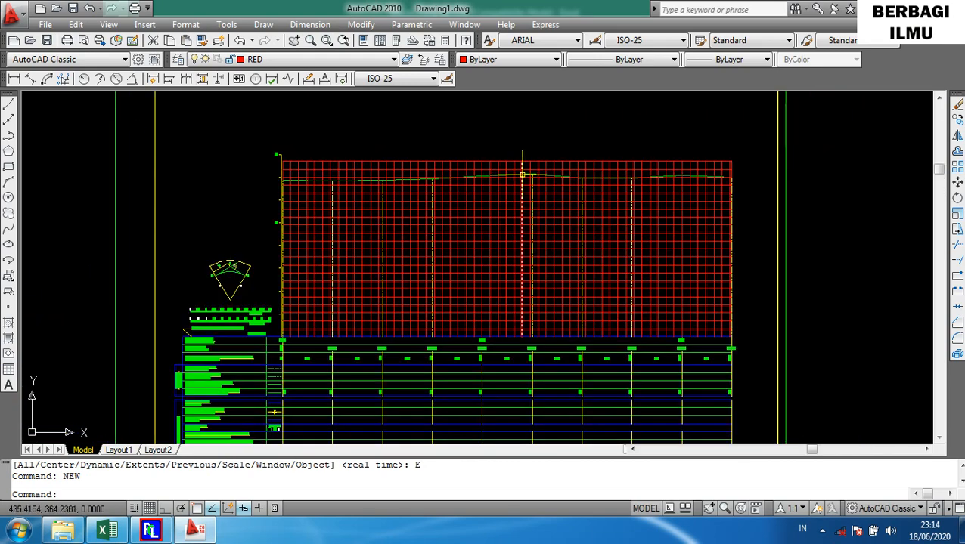
{"action": "scroll", "coordinate": [522, 172], "scroll_direction": "down", "scroll_amount": 4}
{"action": "scroll", "coordinate": [632, 205], "scroll_direction": "up", "scroll_amount": 2}
{"action": "scroll", "coordinate": [657, 200], "scroll_direction": "up", "scroll_amount": 2}
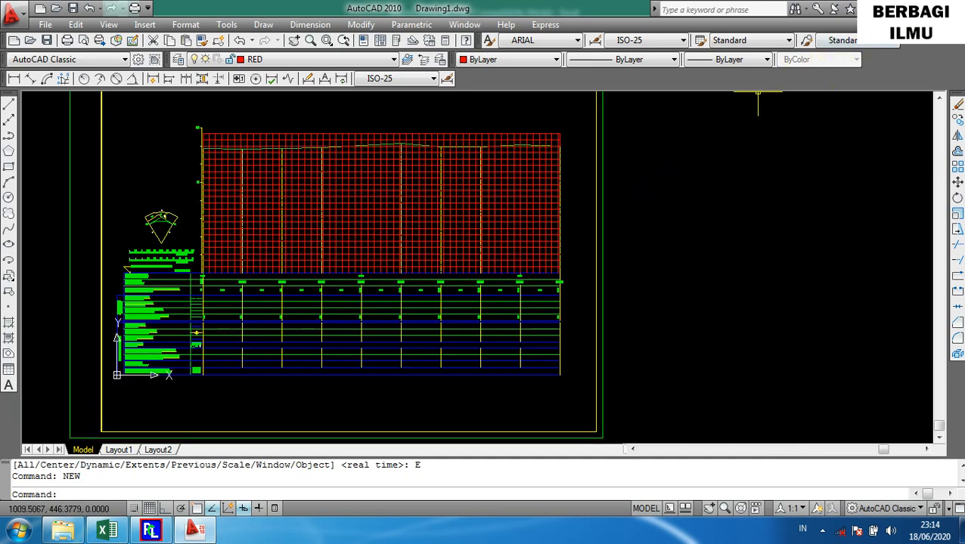
Minimize the AutoCAD and Excel windows, bring up the Plan, Cross Section and Longitudinal profile Program and close it.
{"action": "left_click", "coordinate": [897, 9]}
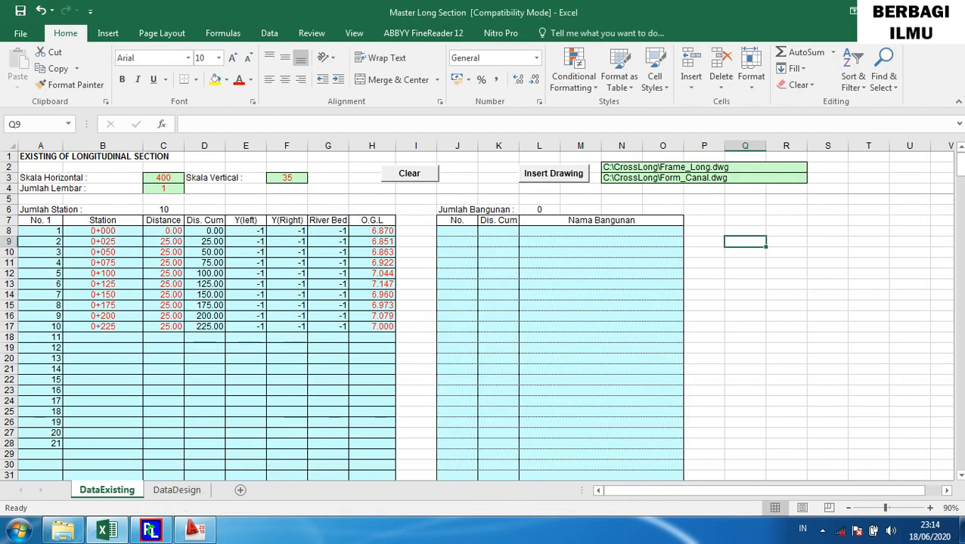
{"action": "left_click", "coordinate": [877, 11]}
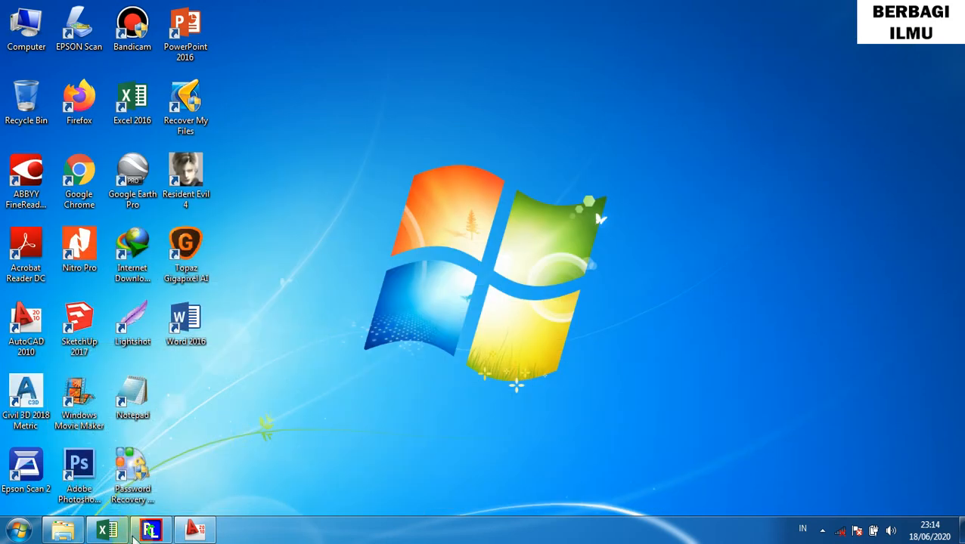
{"action": "left_click", "coordinate": [150, 532]}
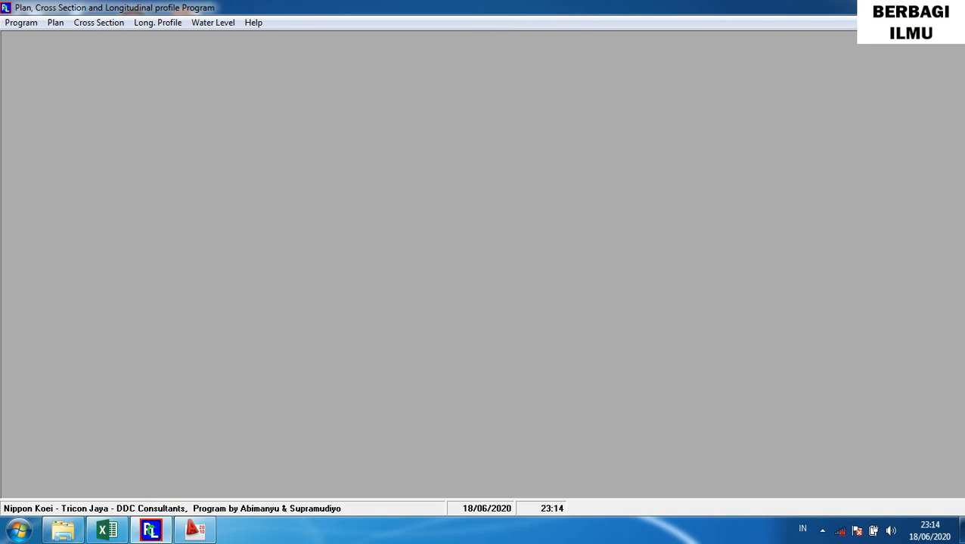
{"action": "left_click", "coordinate": [948, 7]}
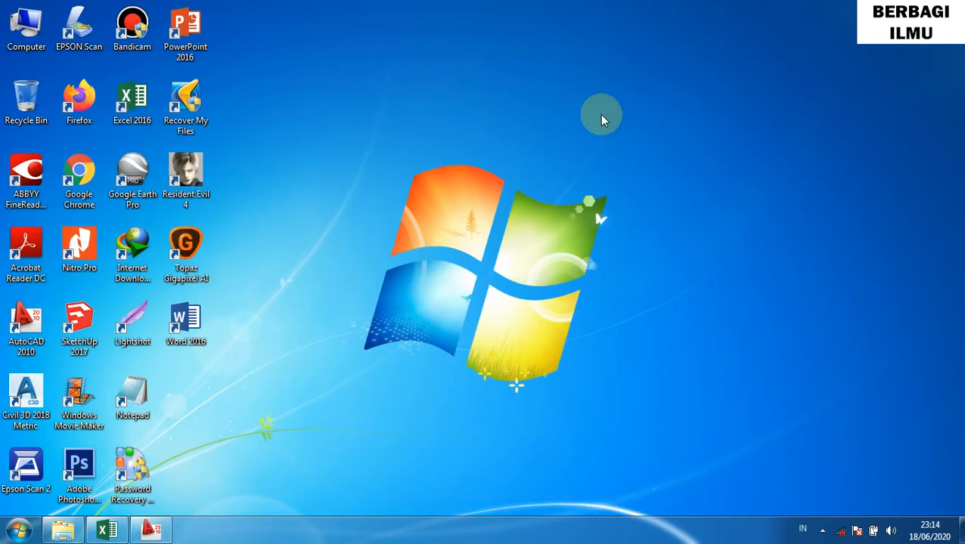